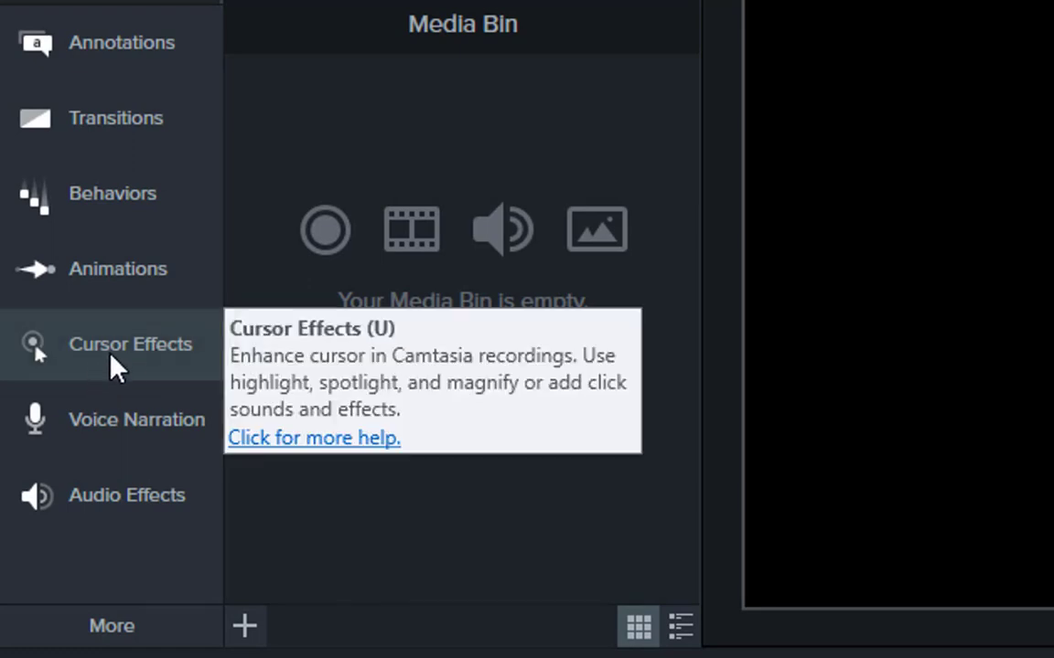
Step: Browse the general cursor, left-click and right-click effect collections, ending on the general cursor effects
left_click(123, 359)
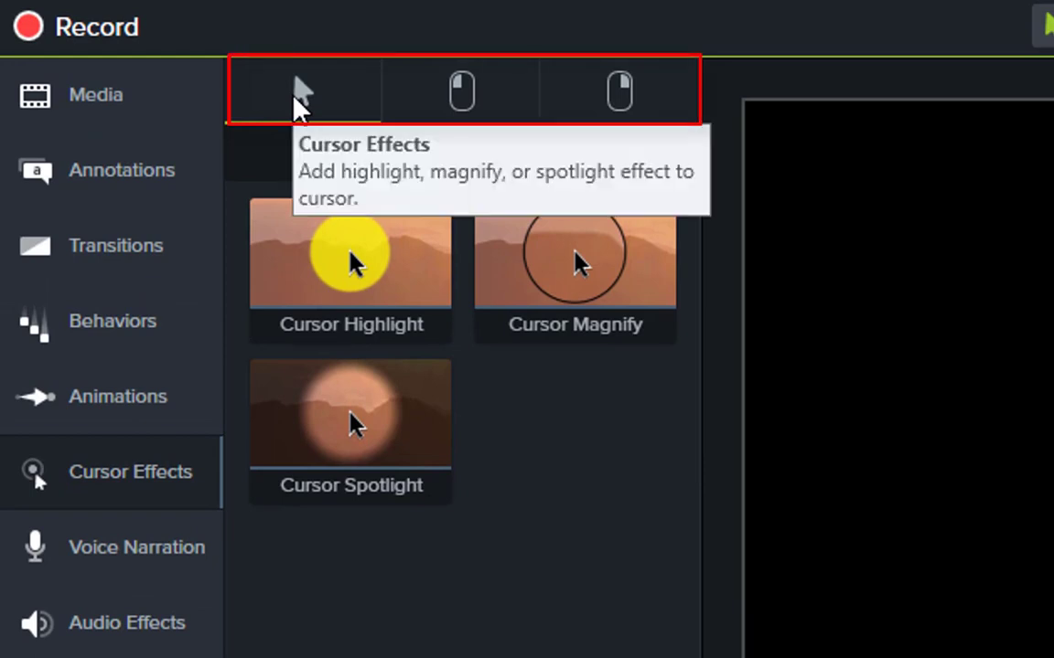
left_click(458, 103)
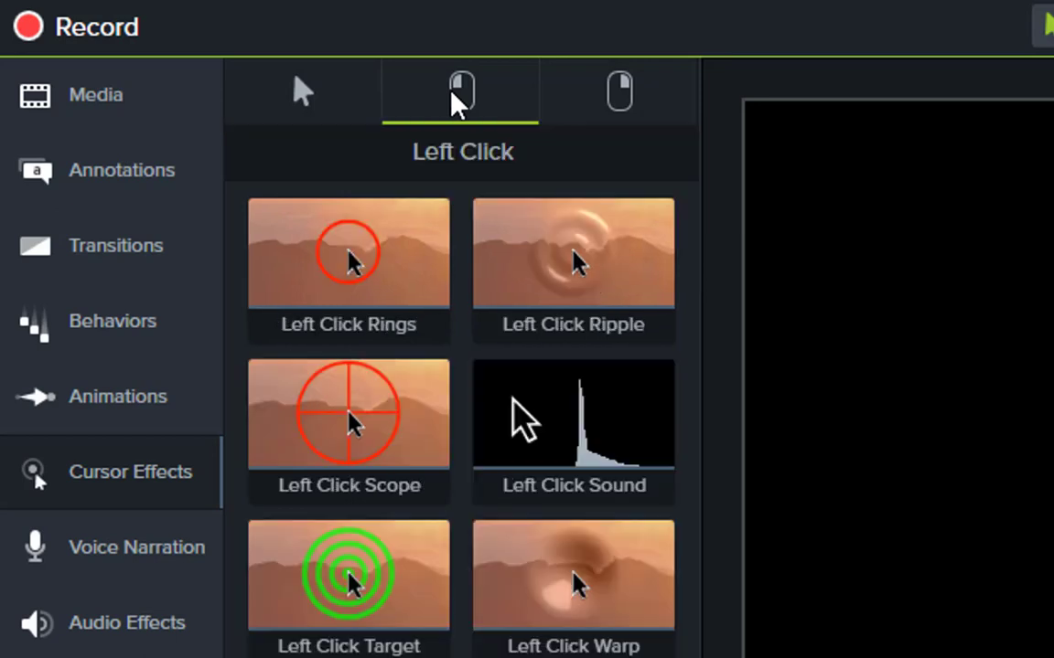
left_click(613, 91)
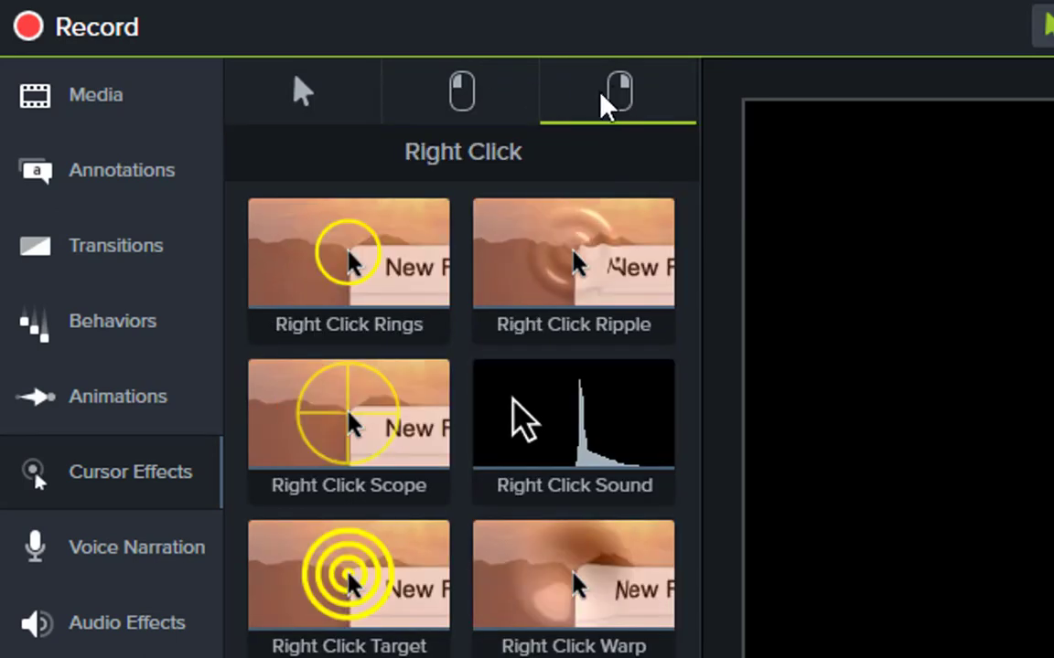
left_click(305, 97)
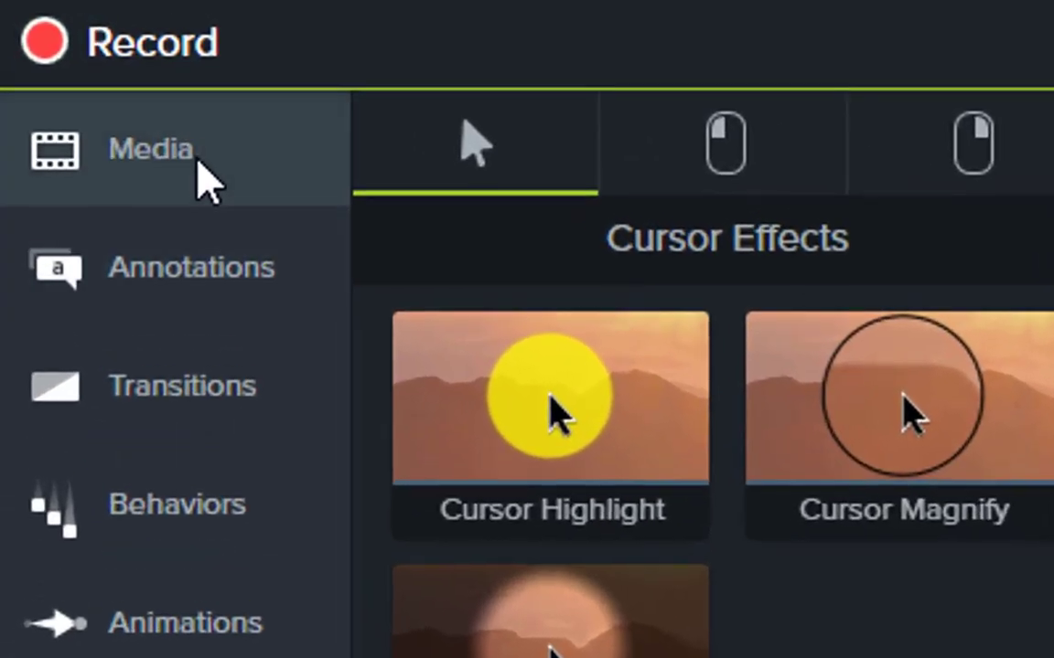
Step: Import the Test Clip video into the media bin and place it at the start of Track 1
left_click(135, 117)
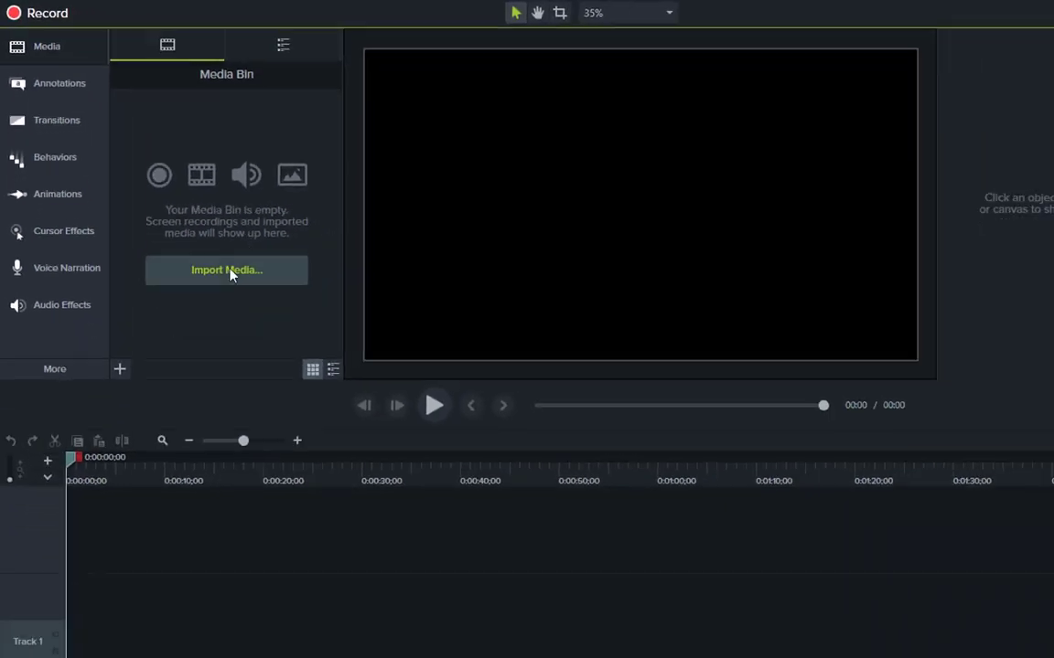
left_click(227, 276)
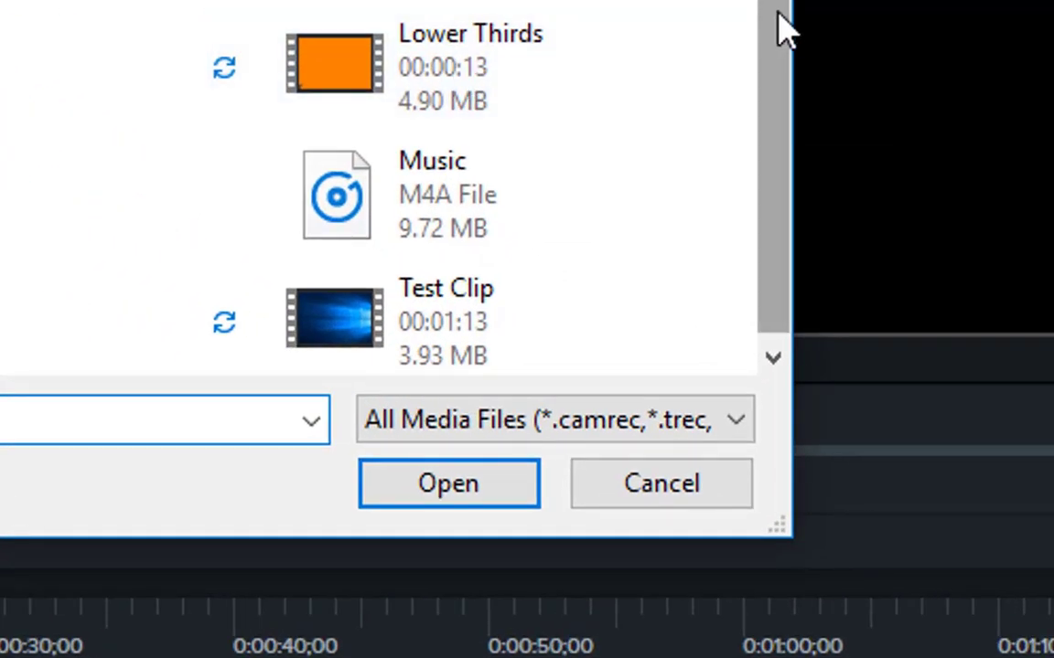
left_click_drag(777, 15, 795, 101)
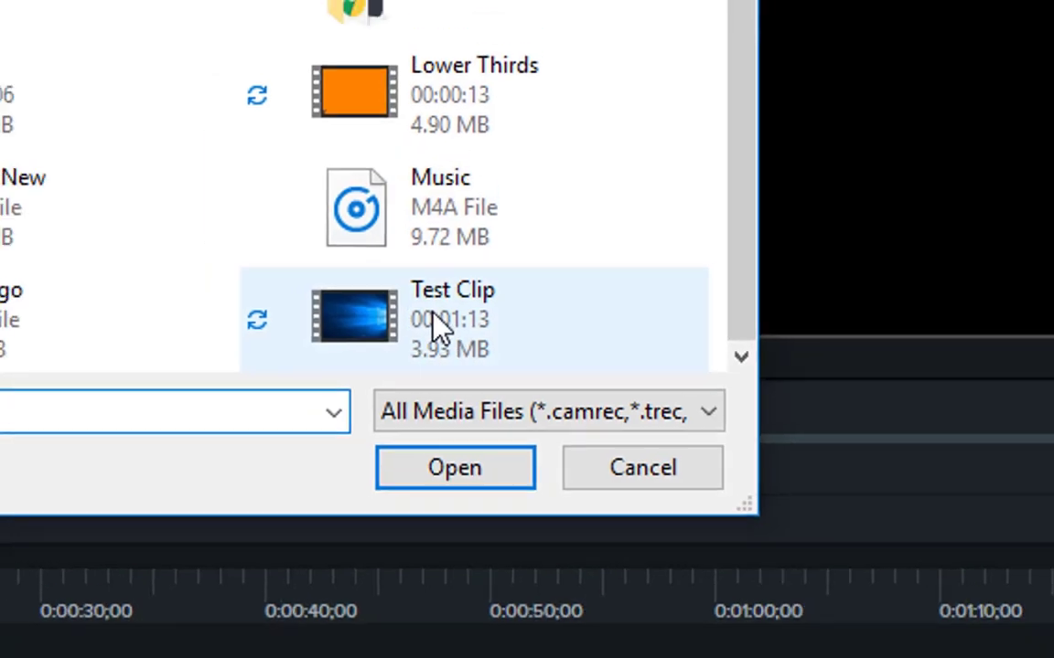
double_click(439, 318)
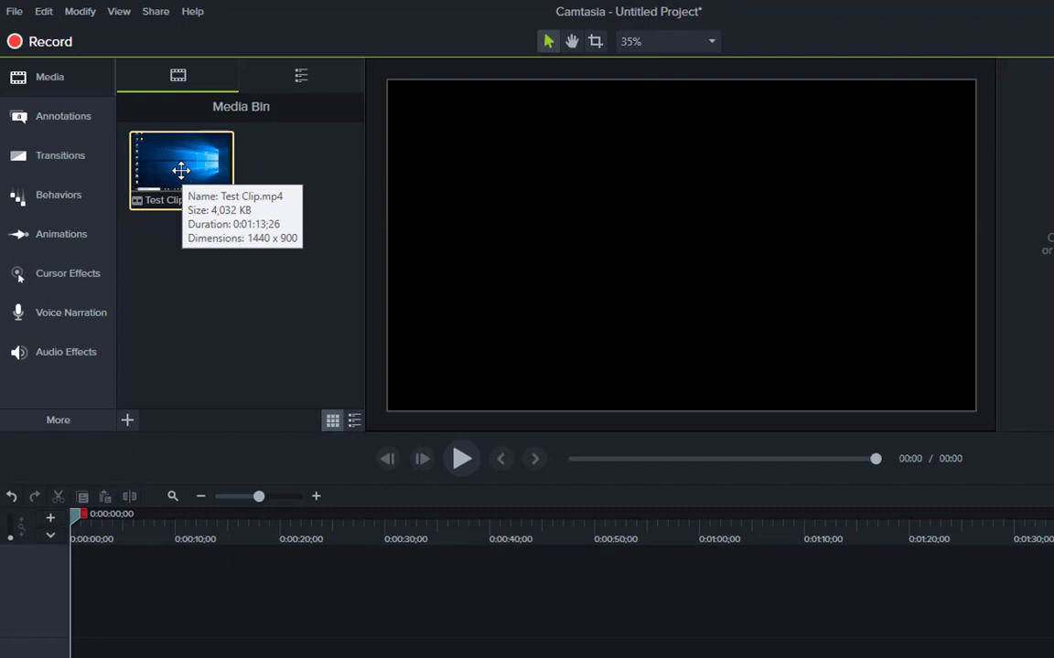
left_click_drag(181, 170, 96, 656)
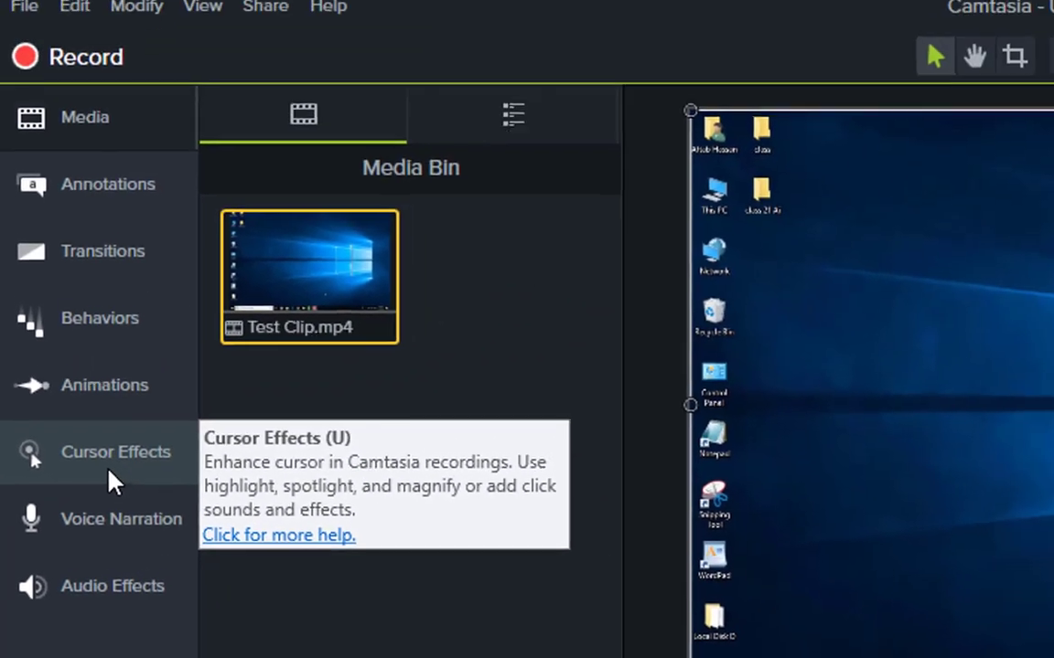
Step: Show the cursor effects and scrub through the test clip on the timeline
left_click(267, 271)
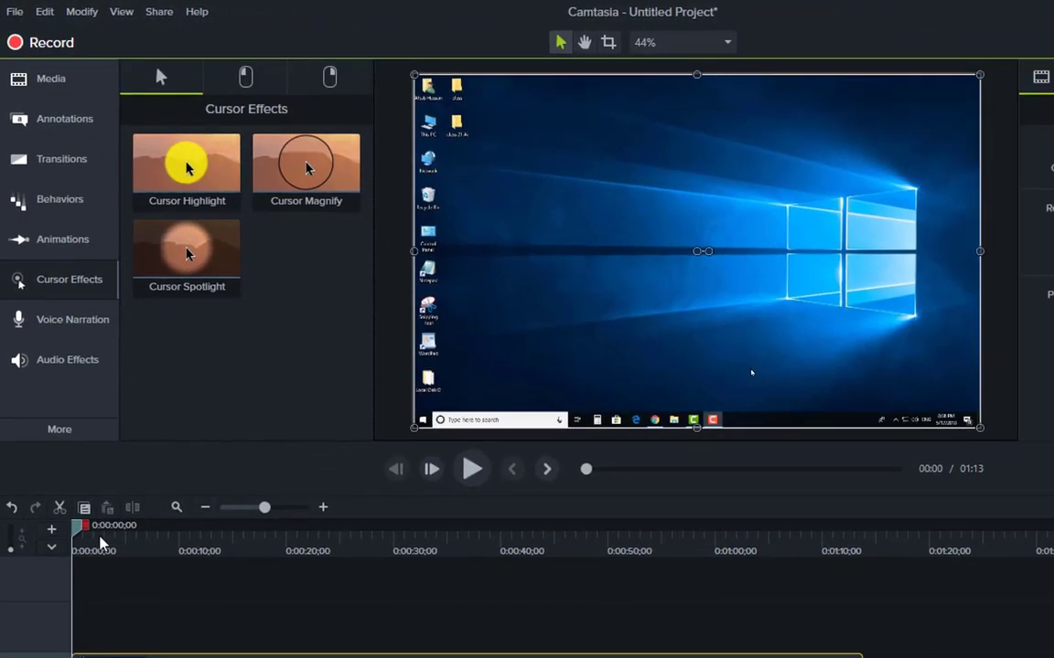
left_click_drag(99, 544, 436, 571)
left_click_drag(392, 513, 30, 475)
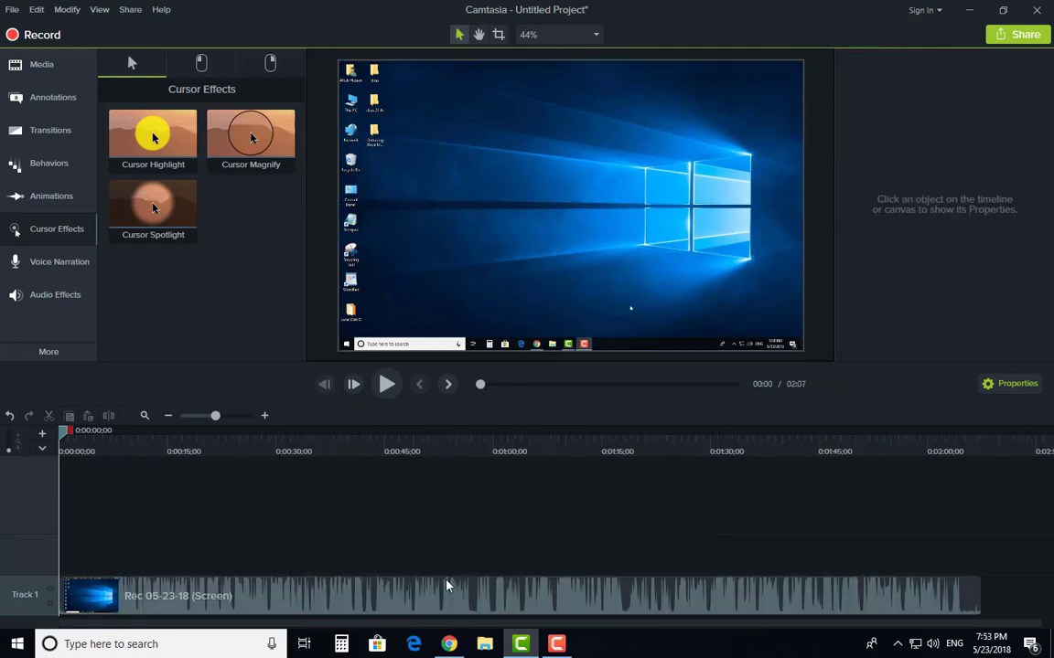
Step: Move the Rec 05-23-18 screen recording from Track 1 up to Track 2 and deselect it
left_click_drag(447, 585, 438, 564)
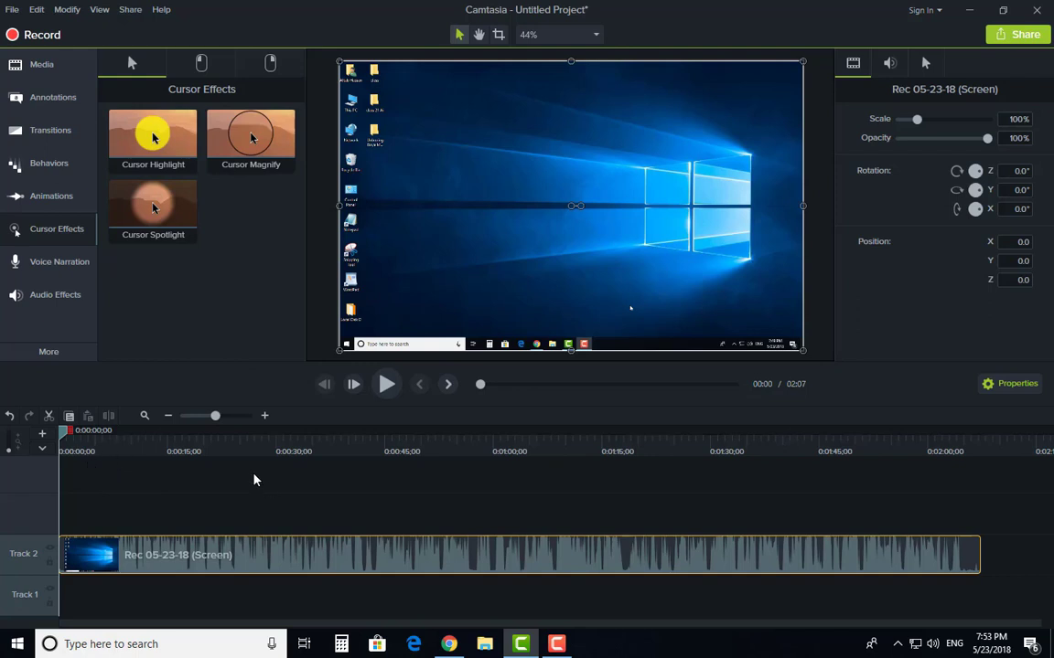
left_click(306, 501)
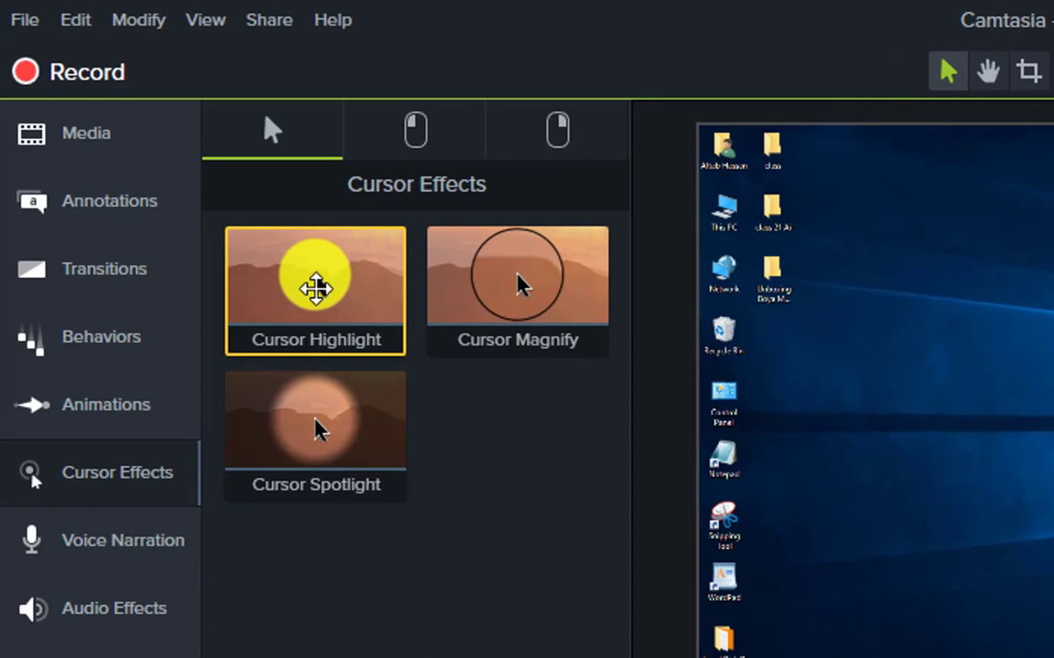
Step: Apply the Cursor Highlight effect to the screen recording on Track 2
left_click_drag(305, 262, 448, 657)
mouse_move(448, 291)
left_mouse_down()
mouse_move(472, 342)
mouse_move(510, 365)
mouse_move(539, 548)
mouse_move(604, 535)
mouse_move(590, 536)
mouse_move(666, 544)
left_mouse_up()
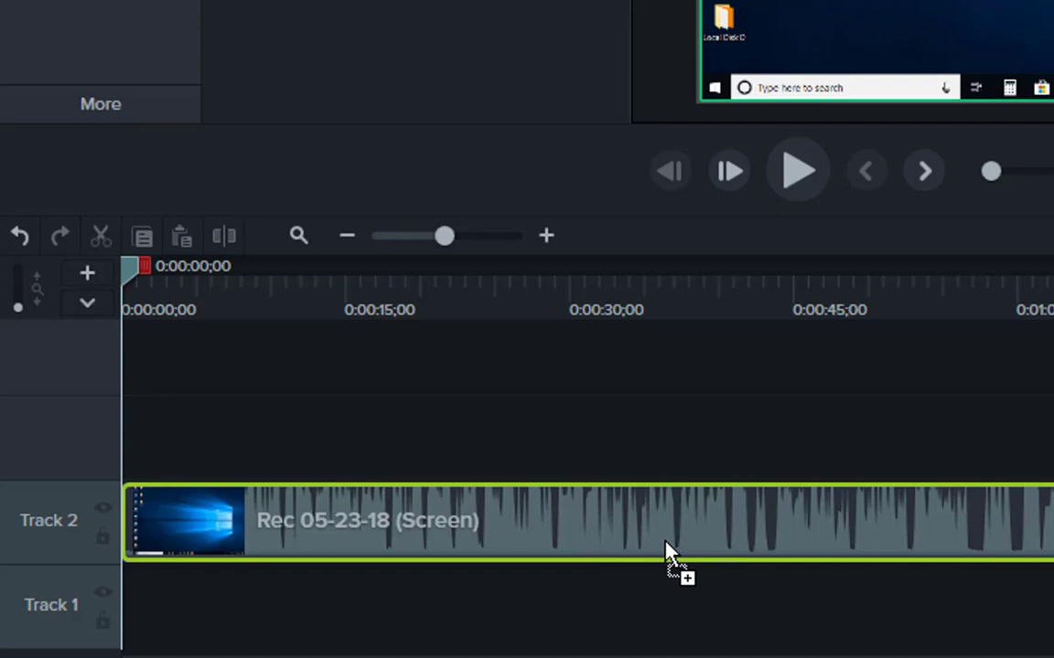
mouse_move(666, 552)
left_mouse_down()
mouse_move(656, 543)
mouse_move(677, 548)
mouse_move(690, 529)
mouse_move(665, 545)
left_mouse_up()
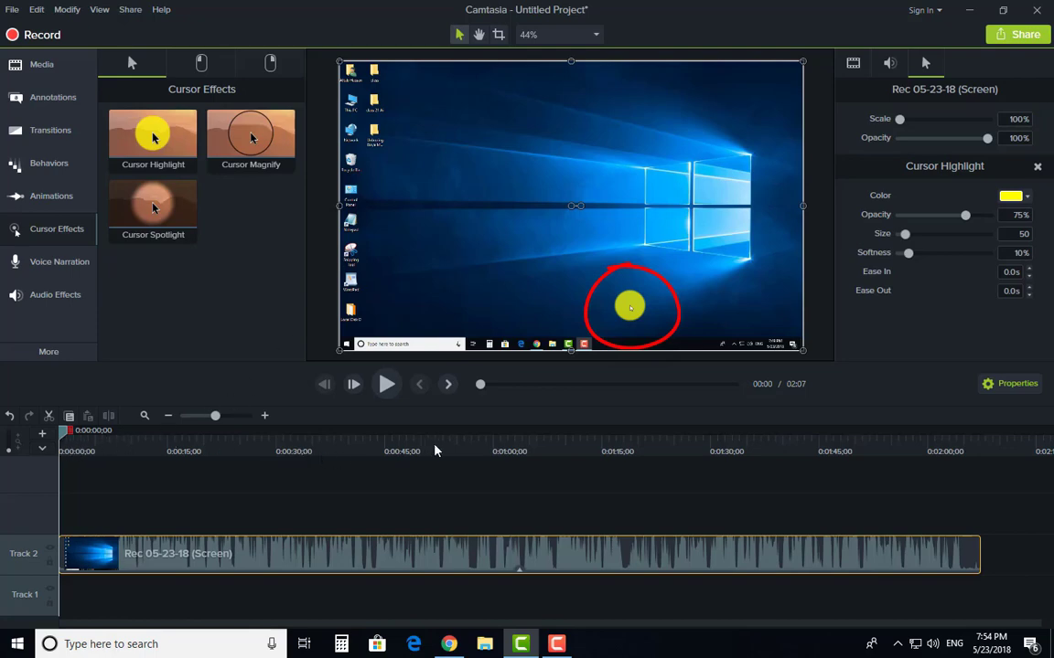
Step: Scrub through the recording and play it briefly from about 24 seconds to preview the highlighted cursor
left_click_drag(450, 454, 810, 476)
mouse_move(744, 482)
left_mouse_down()
mouse_move(462, 480)
mouse_move(80, 431)
mouse_move(705, 458)
mouse_move(898, 481)
mouse_move(522, 458)
mouse_move(99, 454)
mouse_move(328, 470)
mouse_move(244, 482)
mouse_move(286, 483)
left_mouse_up()
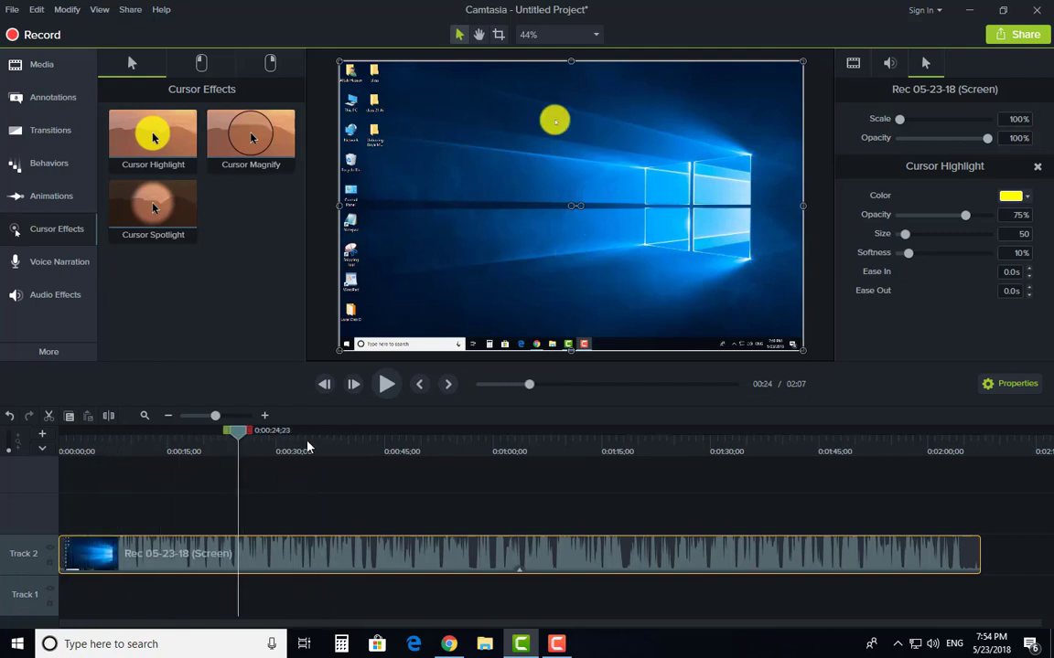
key("space")
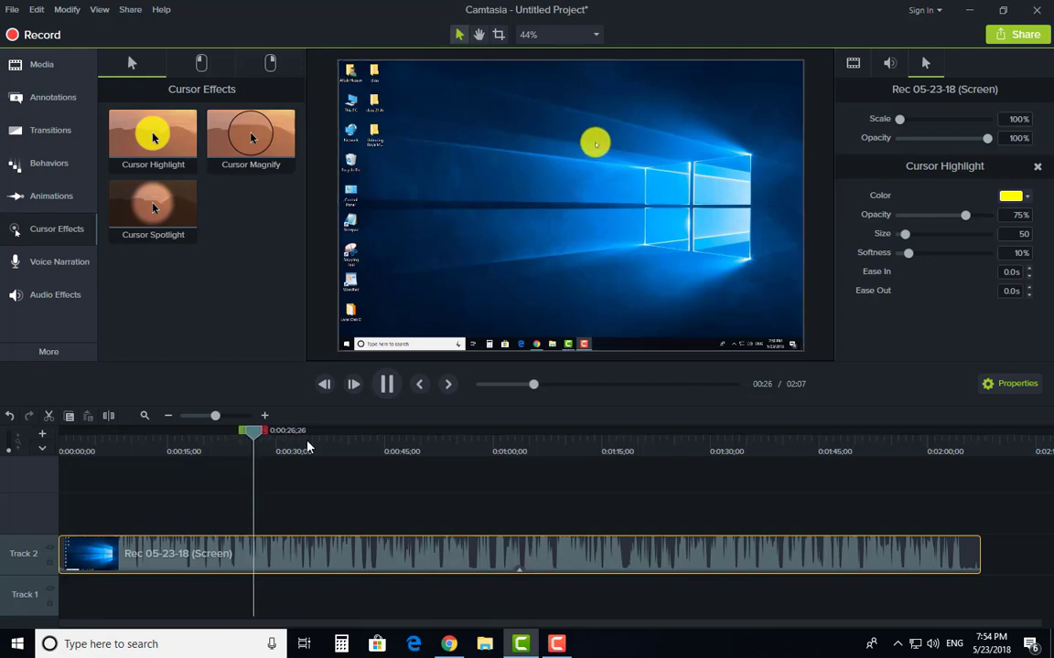
key("space")
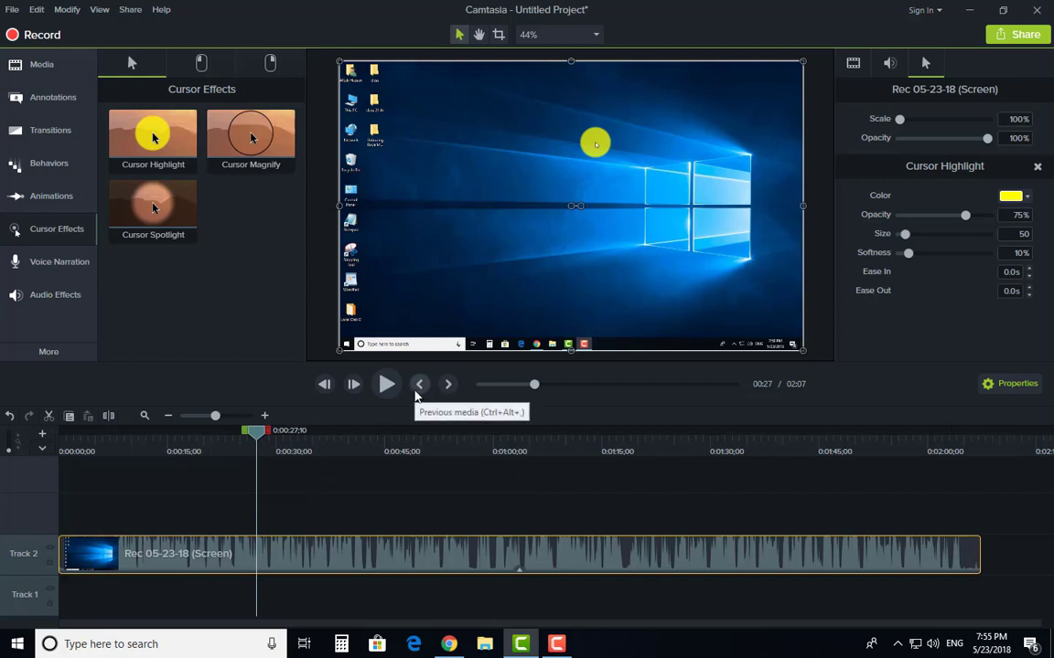
Step: Undo the Cursor Highlight effect and apply Cursor Magnify to the screen recording on Track 2 instead
left_click(312, 495)
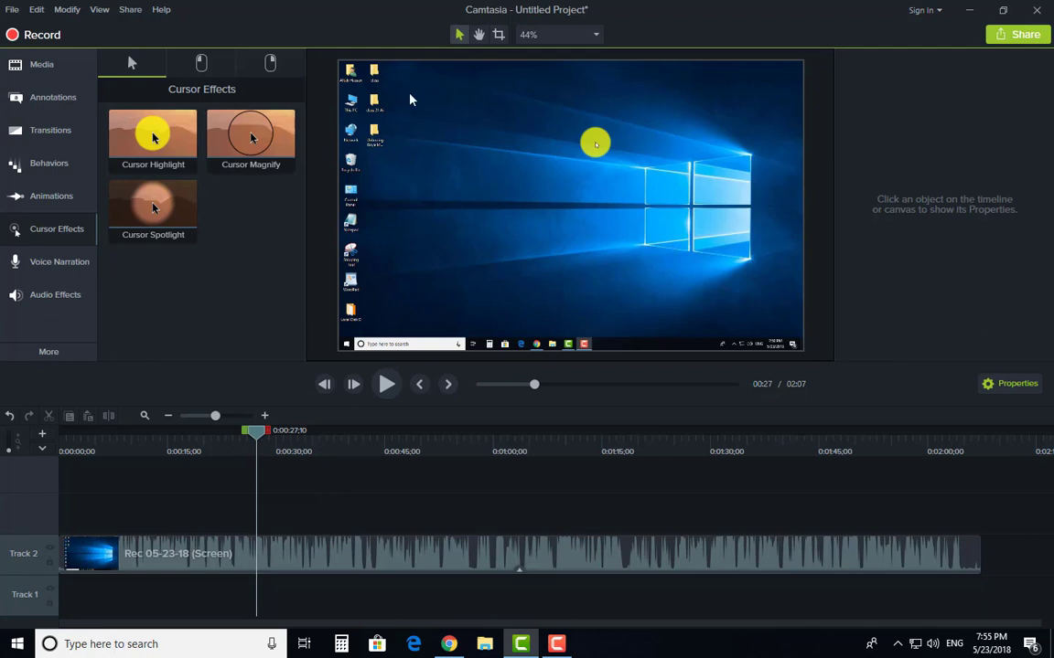
left_click(254, 119)
key("ctrl+z")
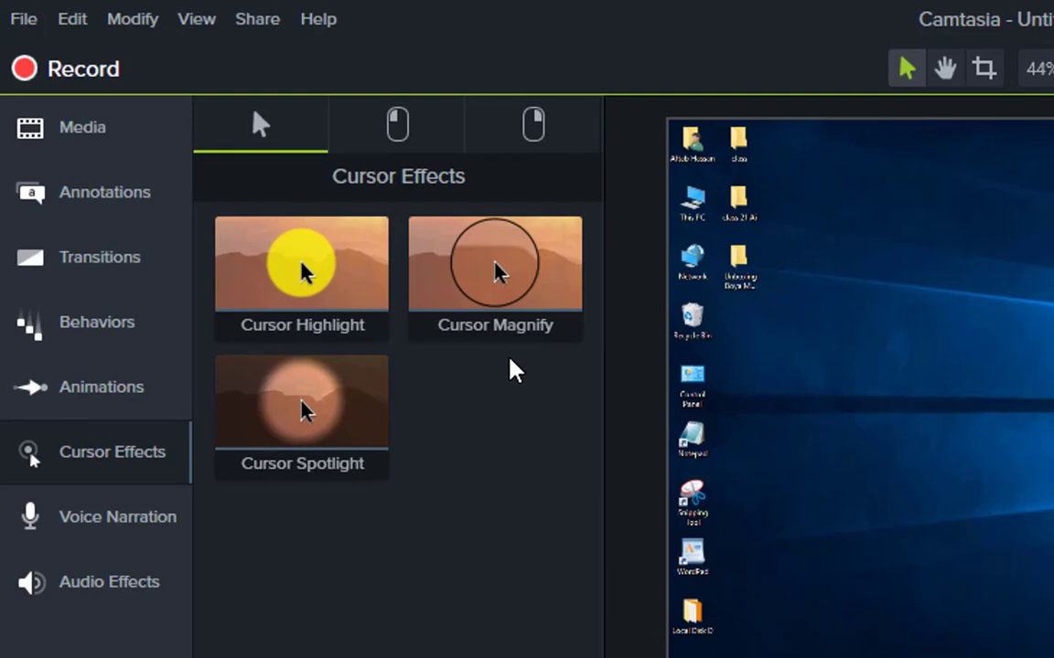
left_click_drag(479, 298, 527, 437)
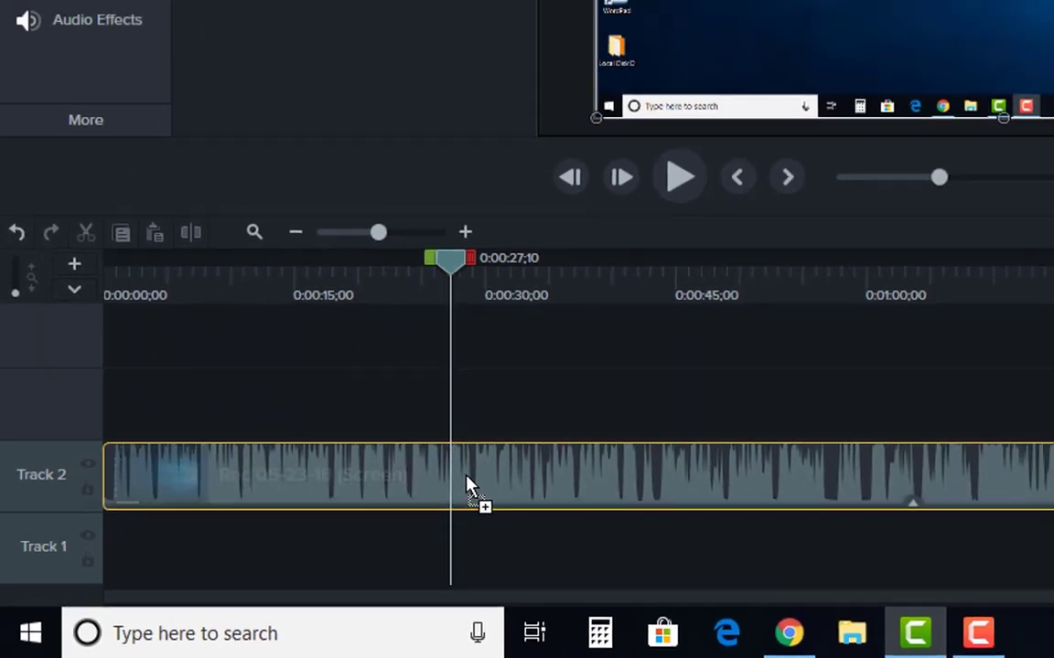
left_click_drag(467, 484, 467, 484)
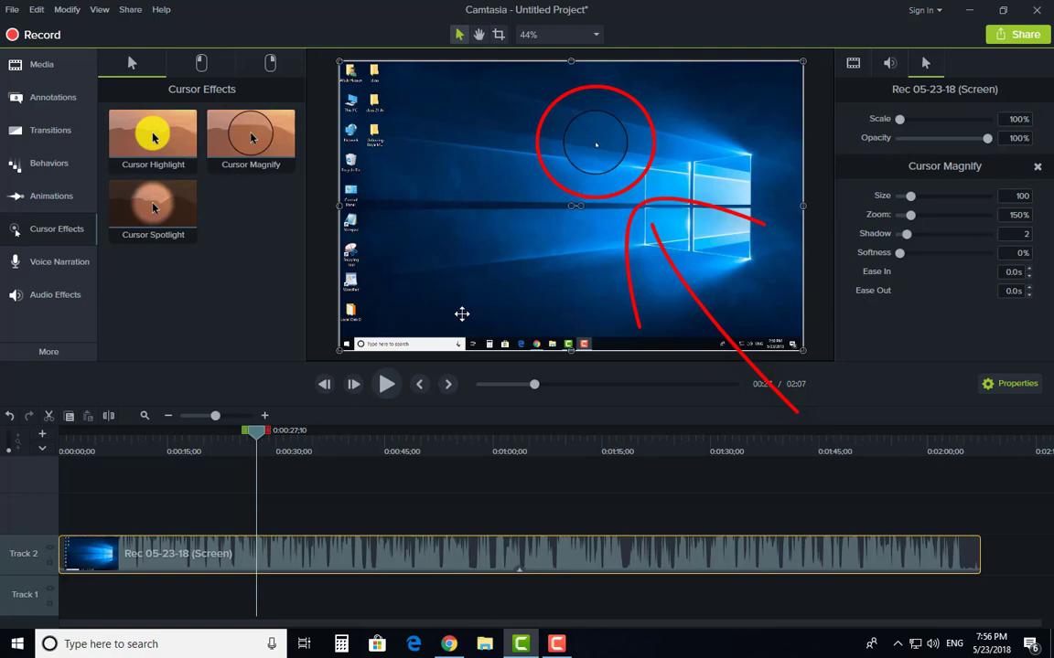
Step: Play the recording from about 34 seconds and again from about 48 seconds to preview the magnified cursor
left_click(353, 458)
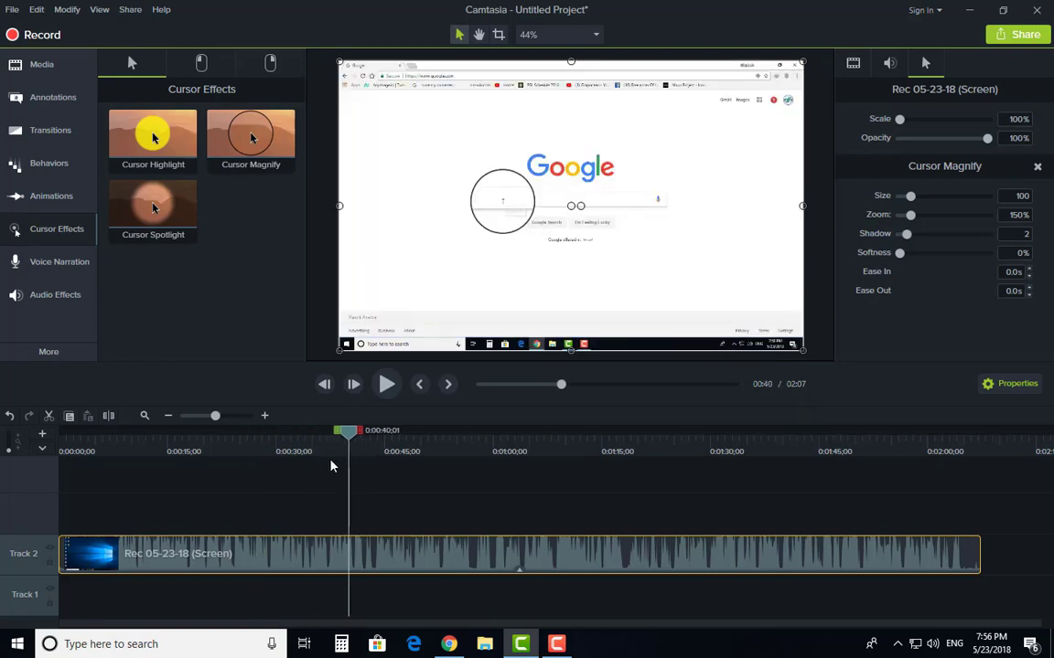
left_click(305, 461)
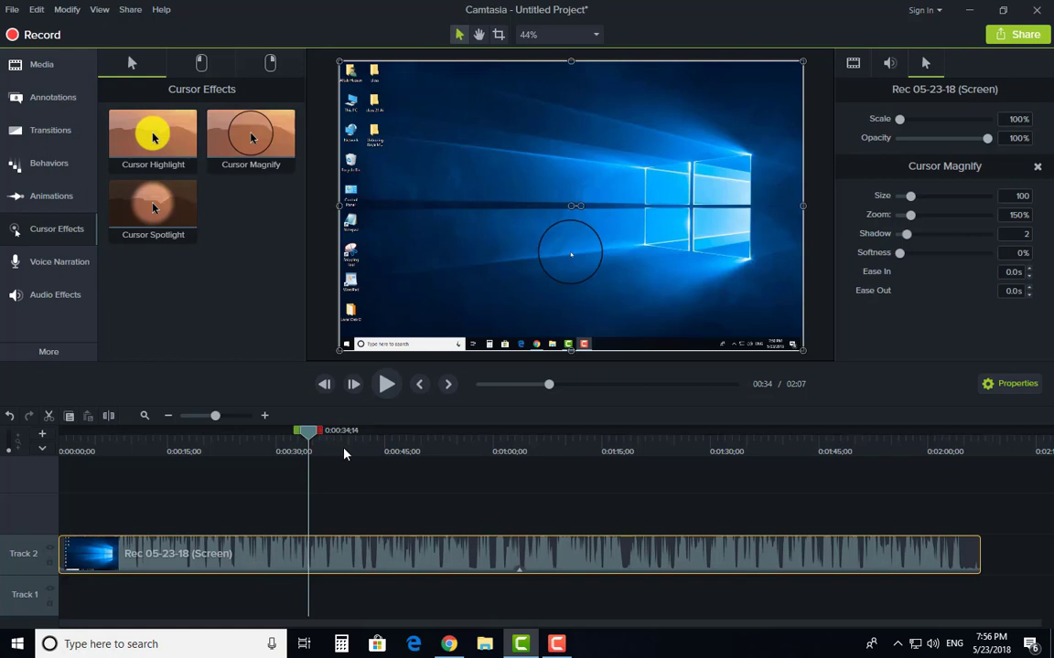
key("space")
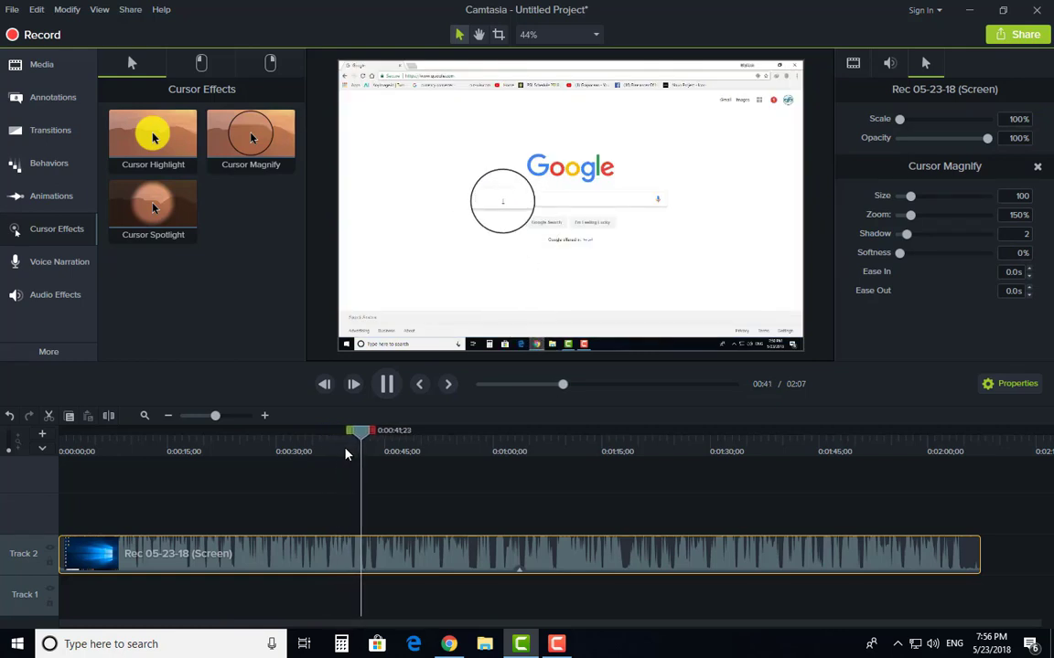
key("space")
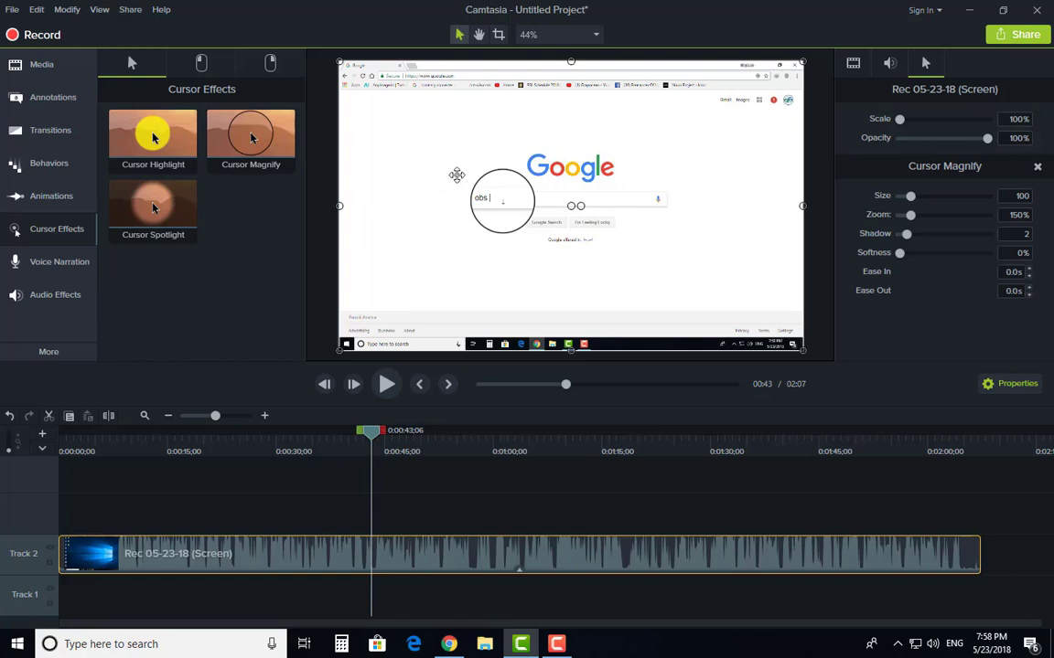
left_click_drag(382, 439, 412, 451)
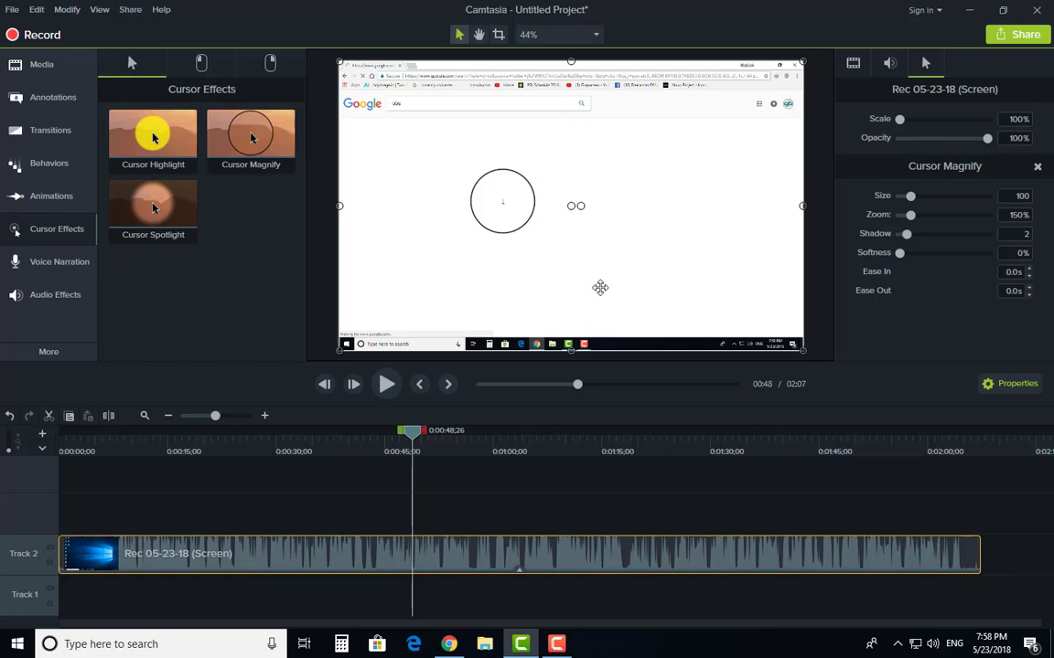
key("space")
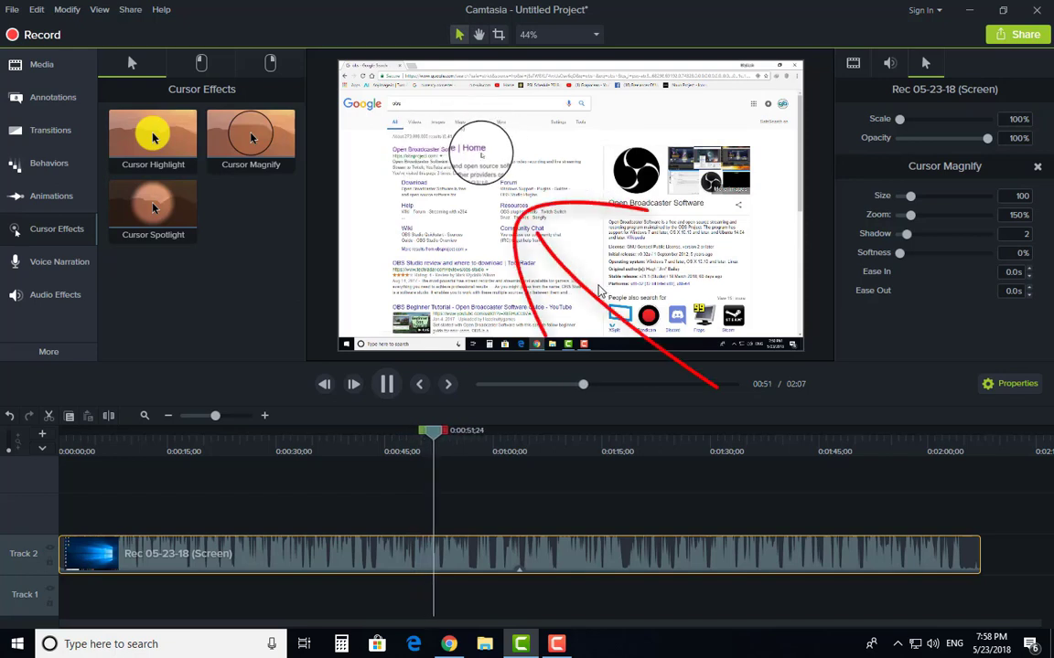
left_click(599, 291)
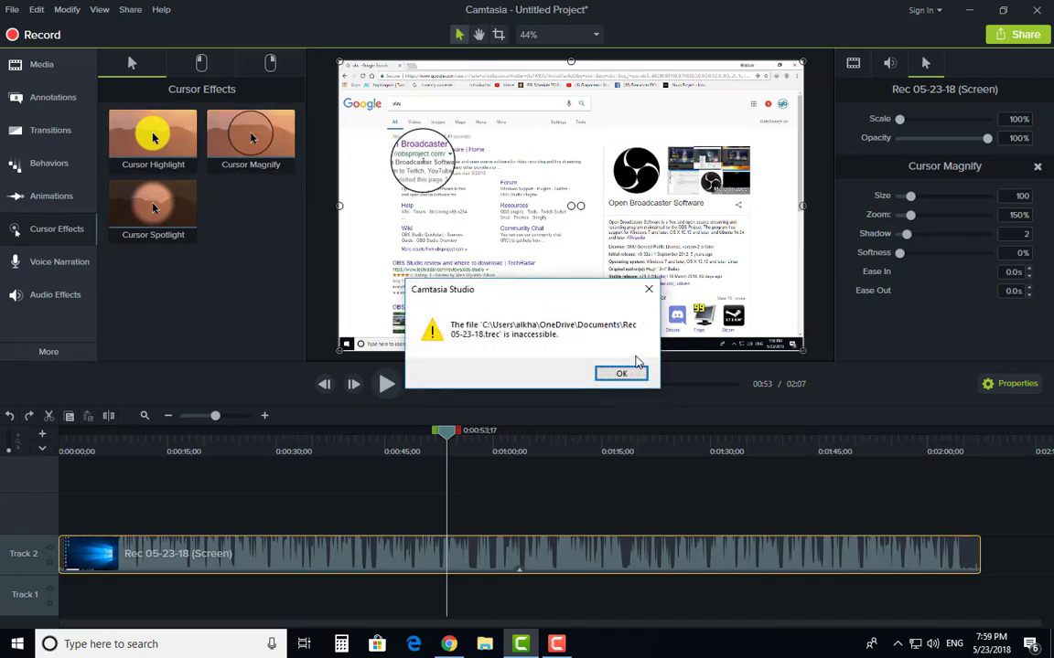
Step: Dismiss the file warning and replace Cursor Magnify with the Cursor Spotlight effect on the screen recording
left_click(648, 289)
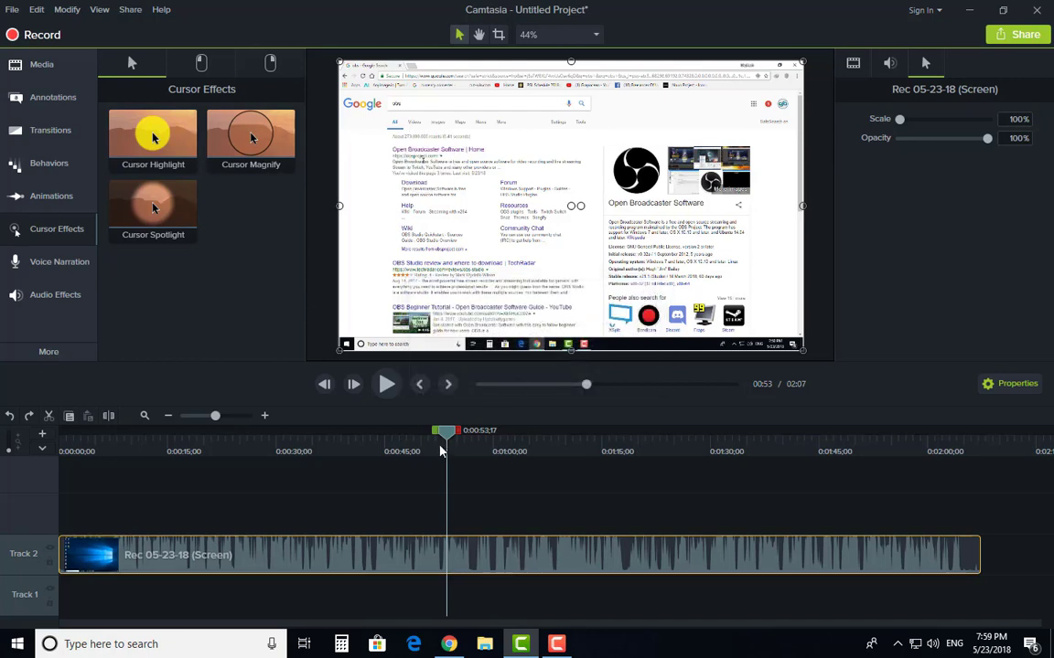
left_click_drag(441, 451, 302, 464)
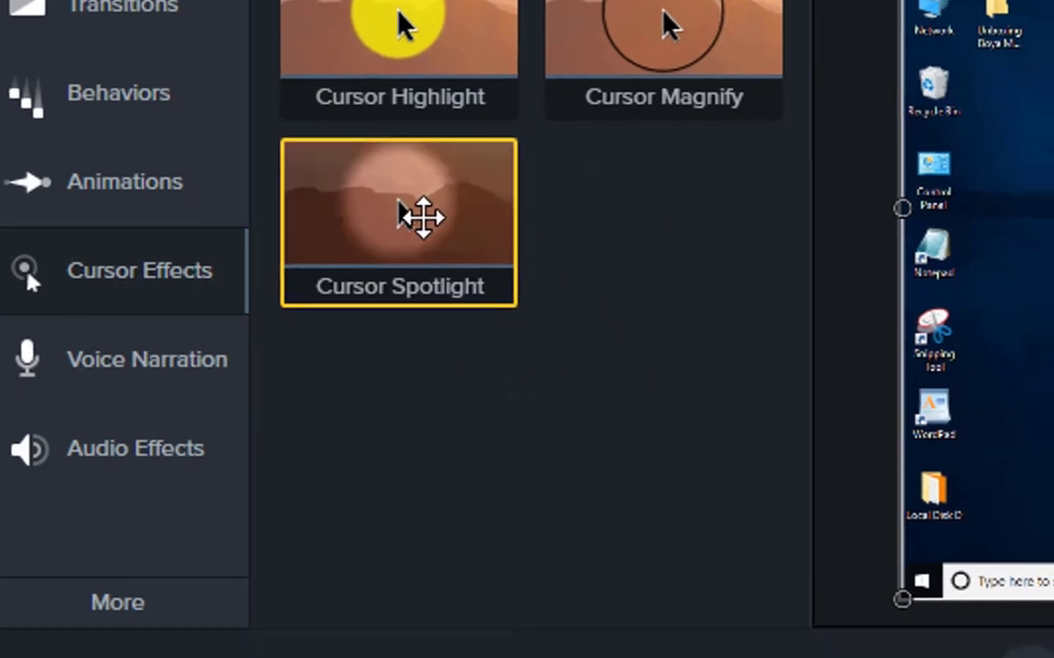
left_click_drag(440, 259, 698, 584)
left_click_drag(529, 193, 500, 505)
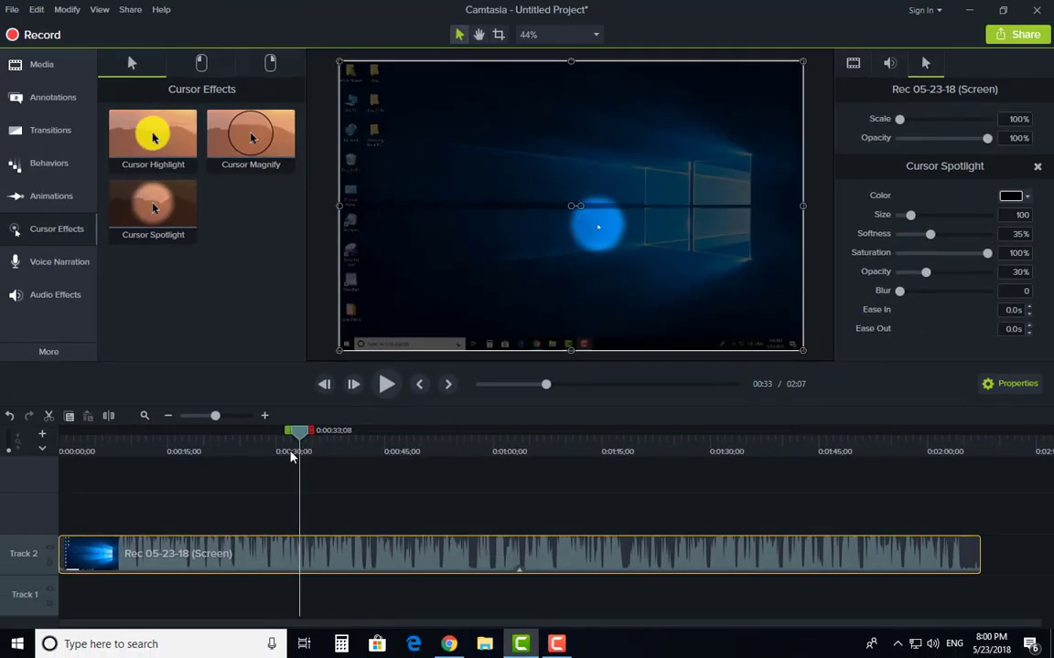
Step: Scrub to about 35 seconds and play the recording briefly to preview the cursor spotlight
left_click(357, 298)
mouse_move(280, 458)
left_mouse_down()
mouse_move(50, 457)
mouse_move(549, 493)
mouse_move(489, 497)
mouse_move(516, 501)
mouse_move(761, 499)
mouse_move(312, 512)
left_mouse_up()
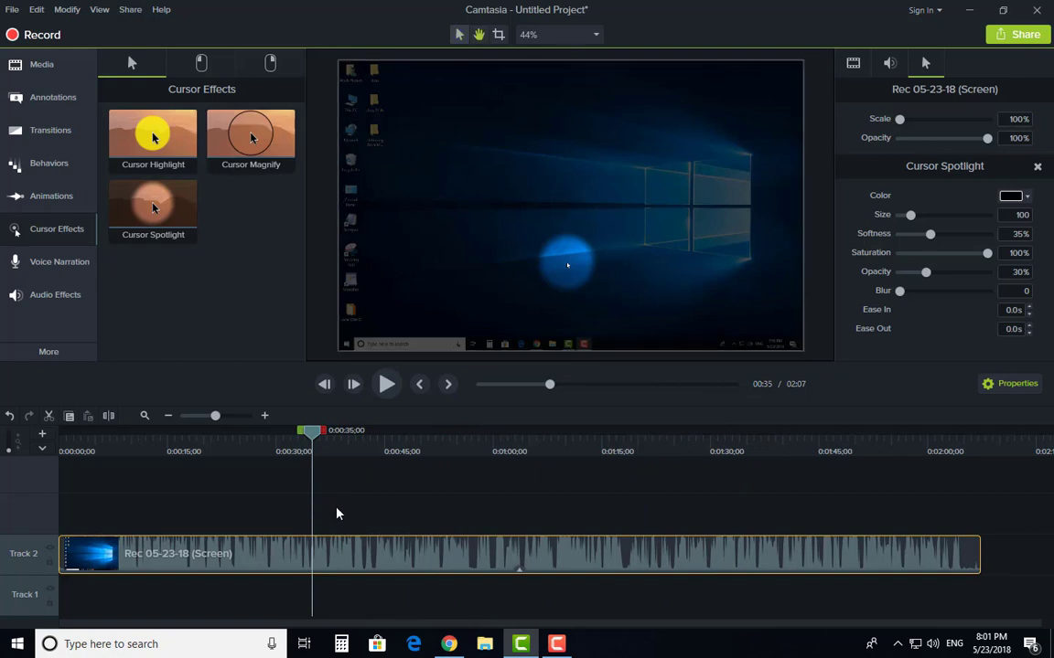
key("space")
key("space")
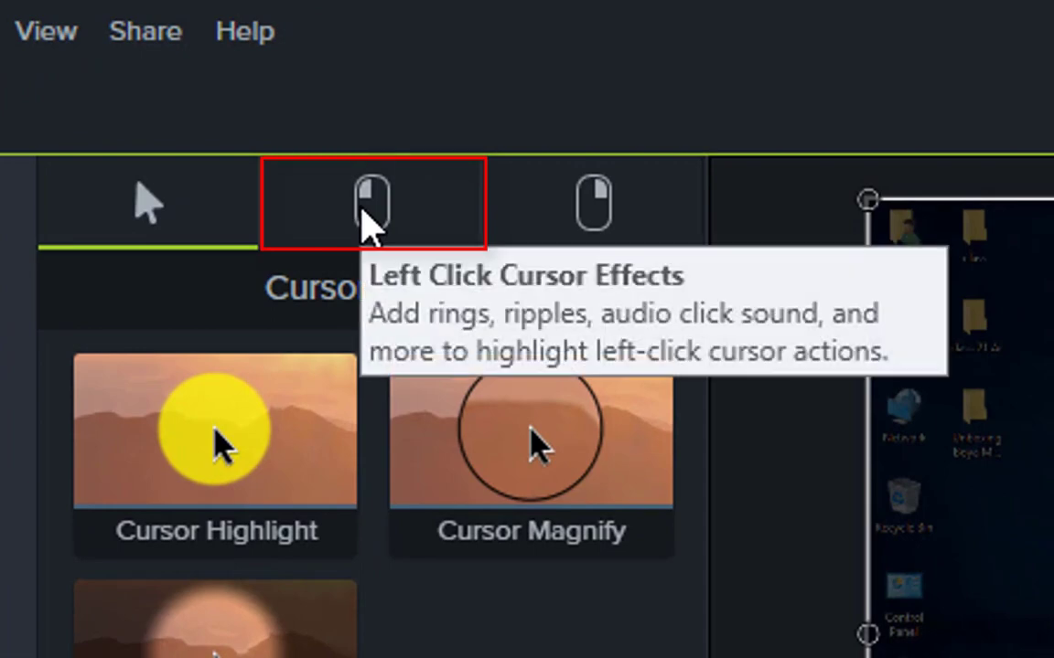
Step: Apply the Left Click Rings effect to the screen recording on Track 2
left_click(370, 219)
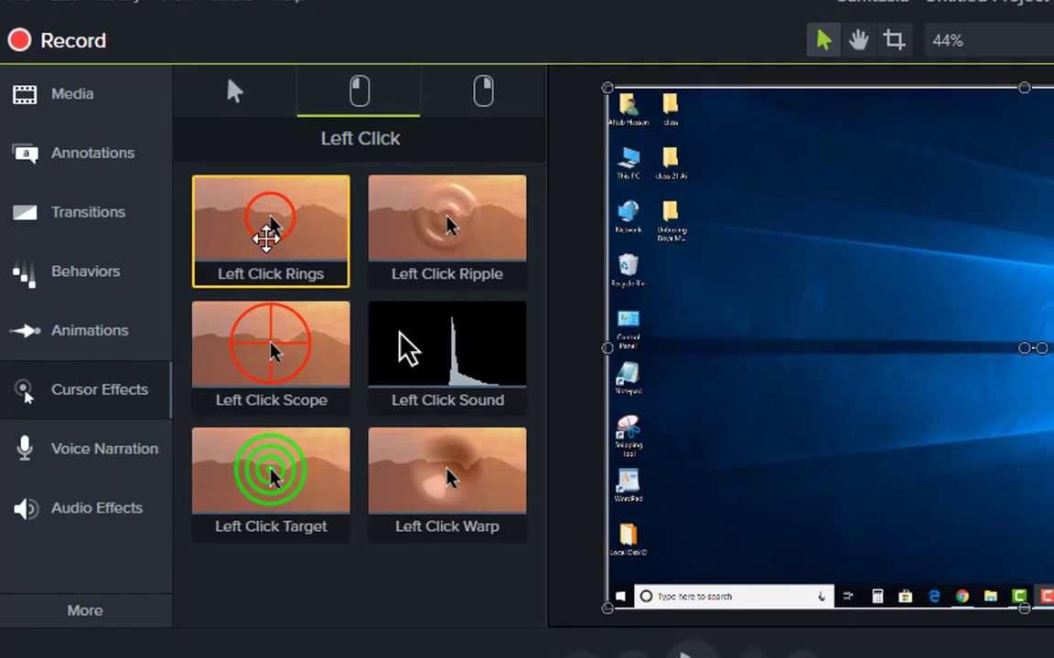
left_click_drag(260, 239, 464, 641)
left_click_drag(414, 240, 440, 600)
left_click_drag(290, 407, 435, 415)
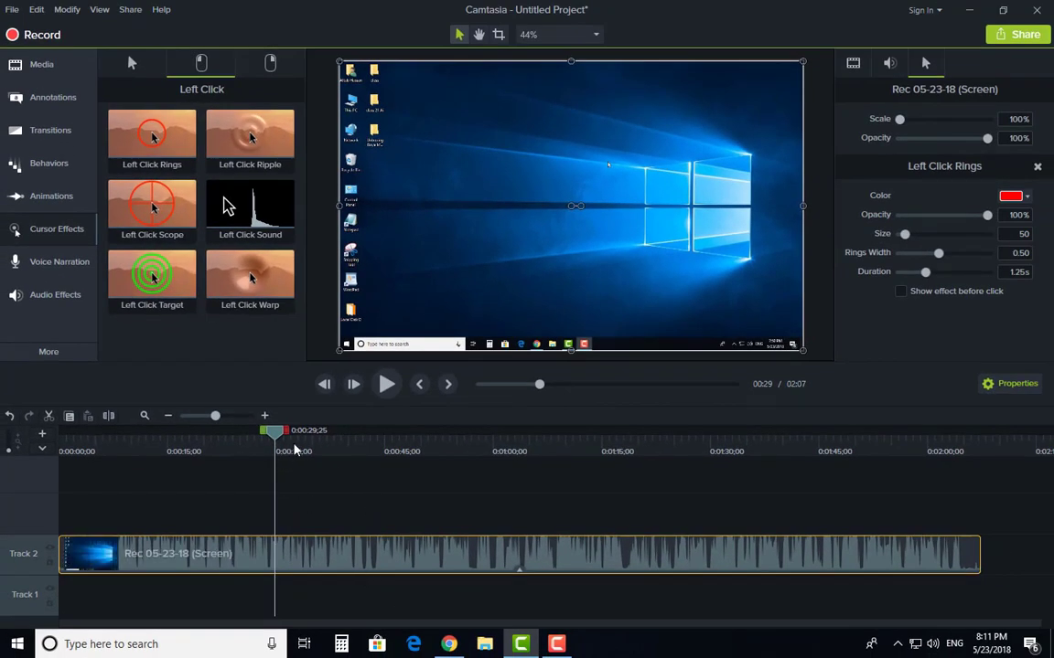
Step: Play the recording from about 38 seconds and scrub on to about 1:04 to preview the left-click rings
left_click_drag(294, 450, 339, 452)
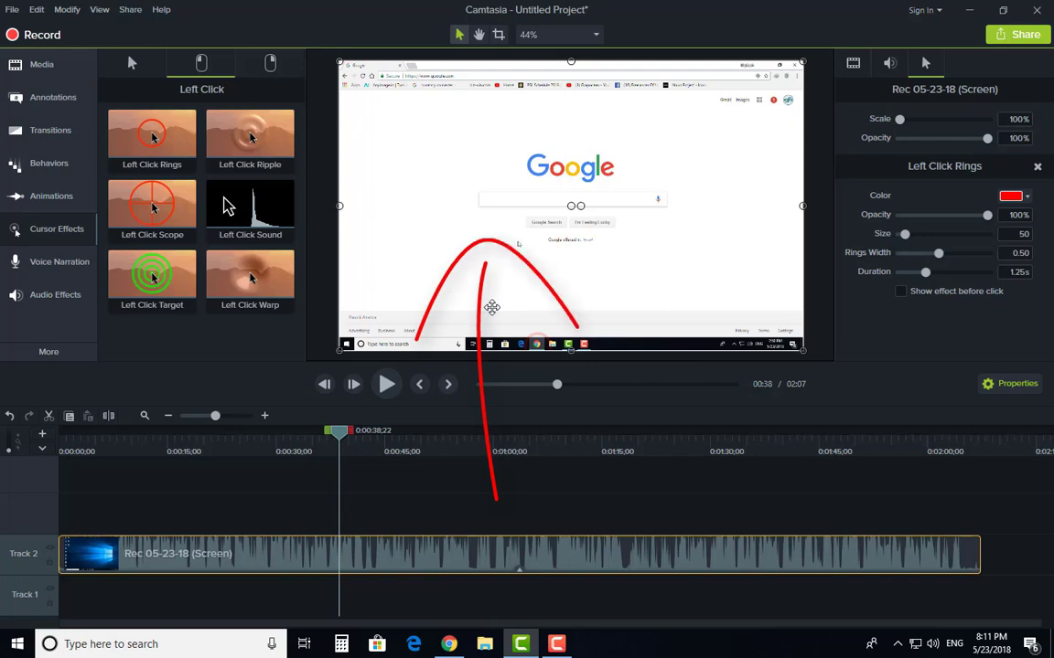
key("space")
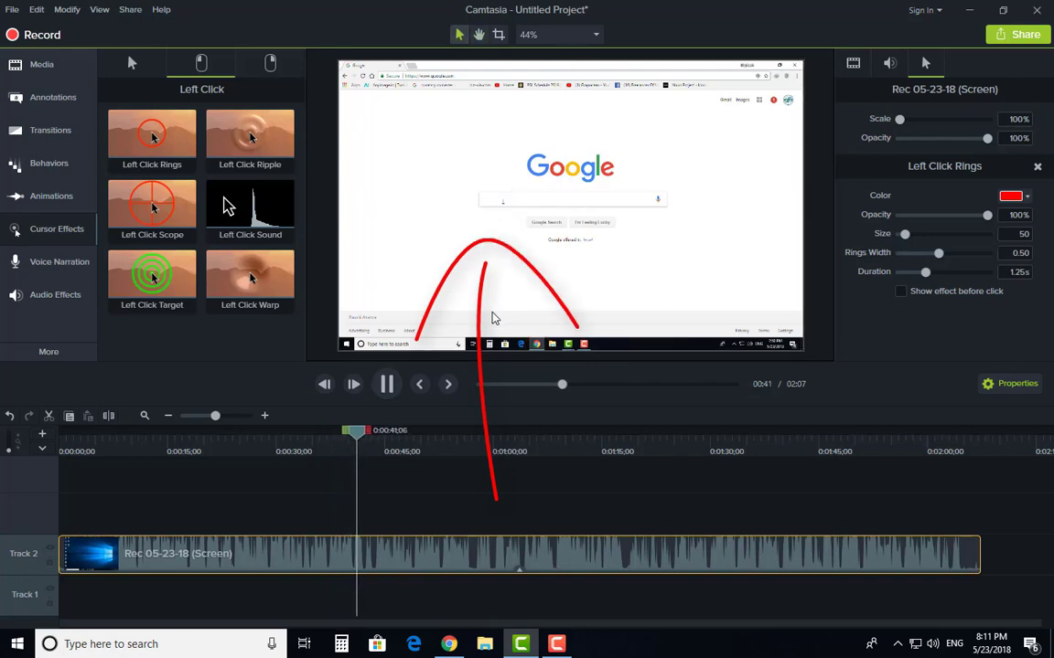
left_click(492, 314)
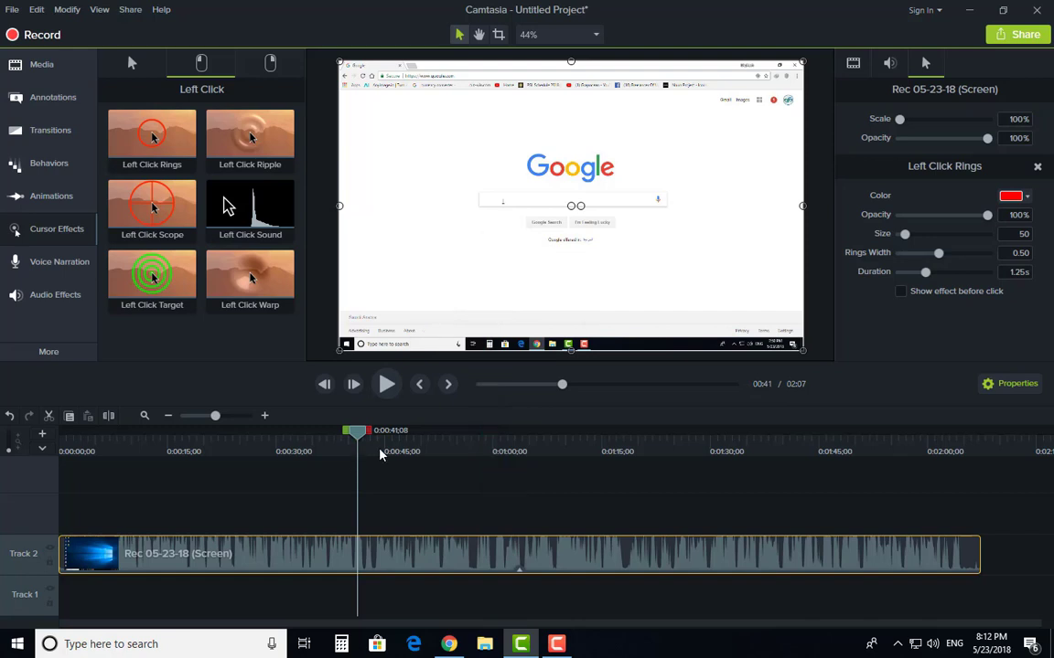
left_click_drag(384, 455, 517, 449)
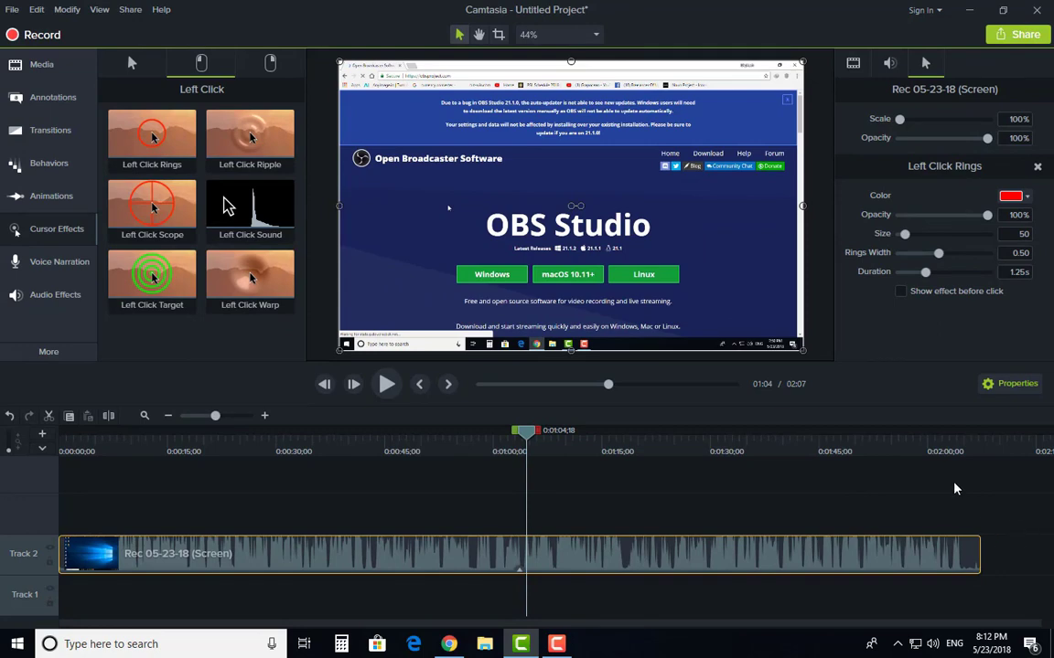
Step: Undo Left Click Rings and apply Left Click Ripple to the screen recording instead, with the playhead at about 37 seconds
left_click_drag(1001, 480, 888, 605)
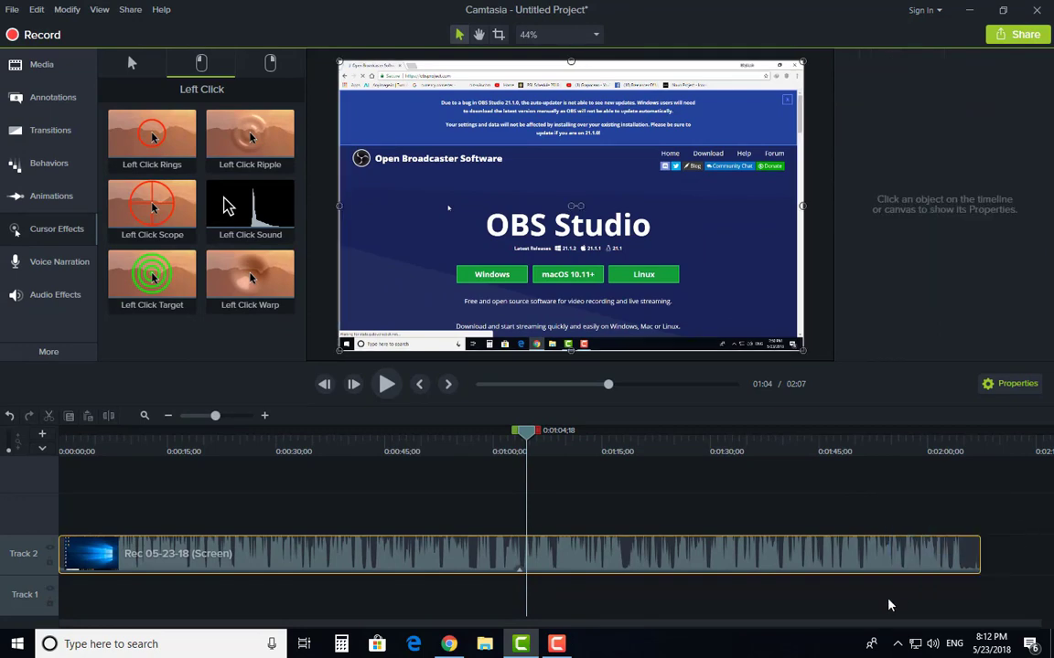
left_click(782, 520)
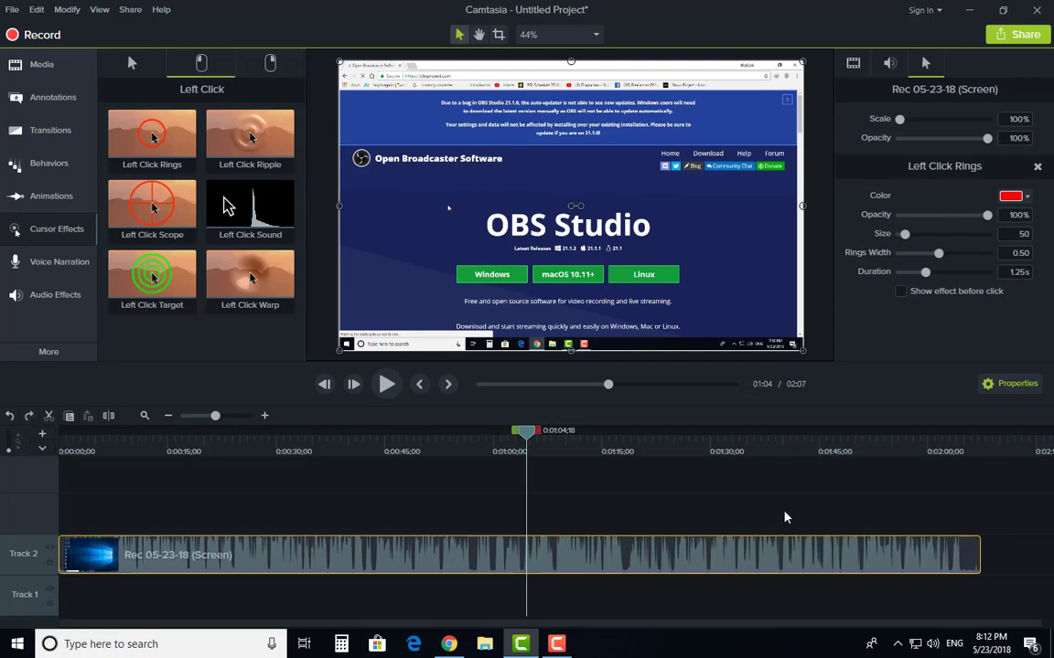
left_click(427, 453)
left_click_drag(391, 458, 331, 442)
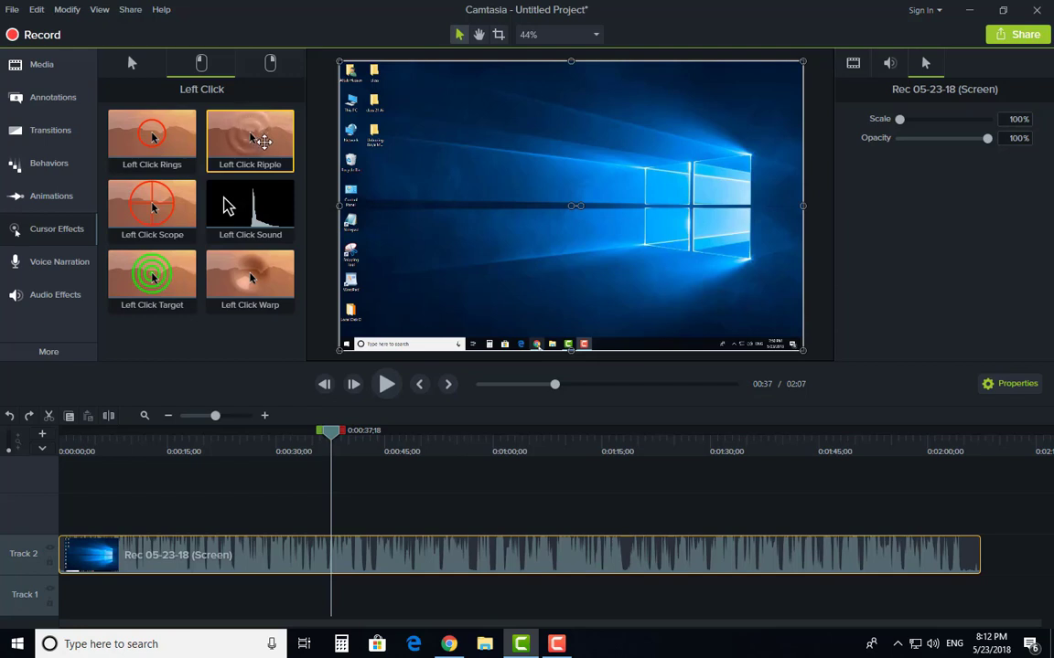
left_click_drag(263, 141, 353, 556)
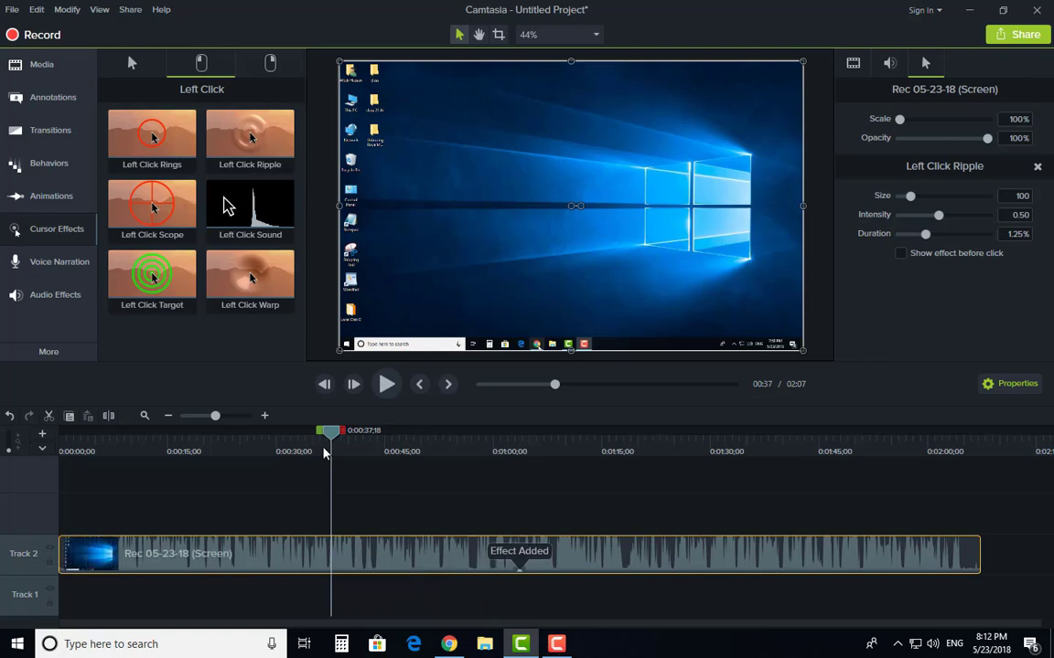
Step: Preview the left-click ripple between about 37 and 42 seconds and review the general and left-click cursor effects
left_click_drag(327, 453, 345, 467)
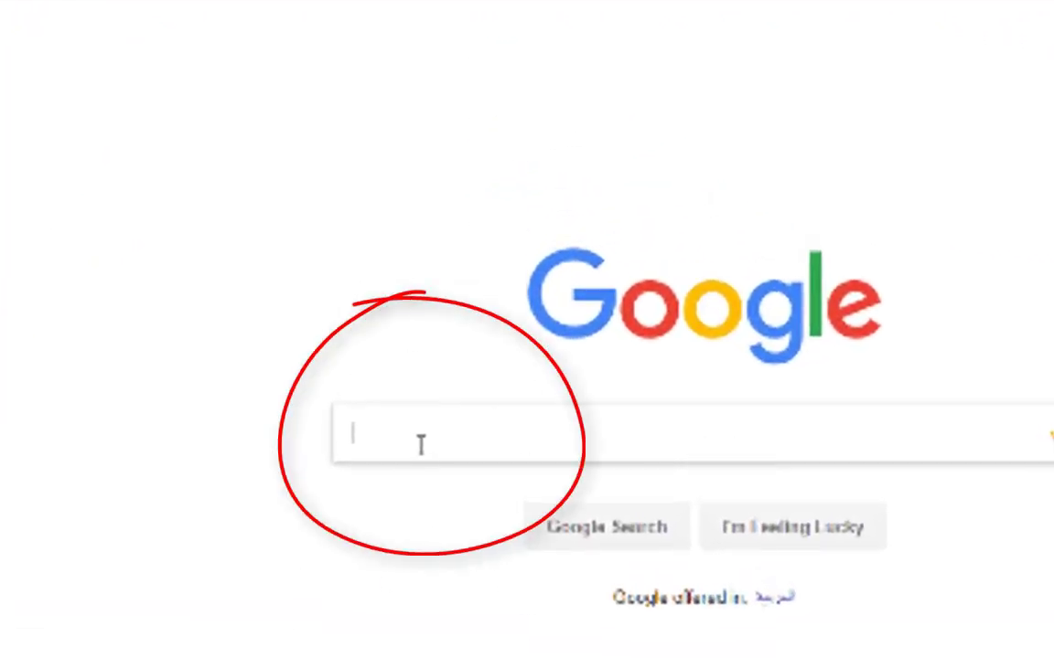
left_click(429, 441)
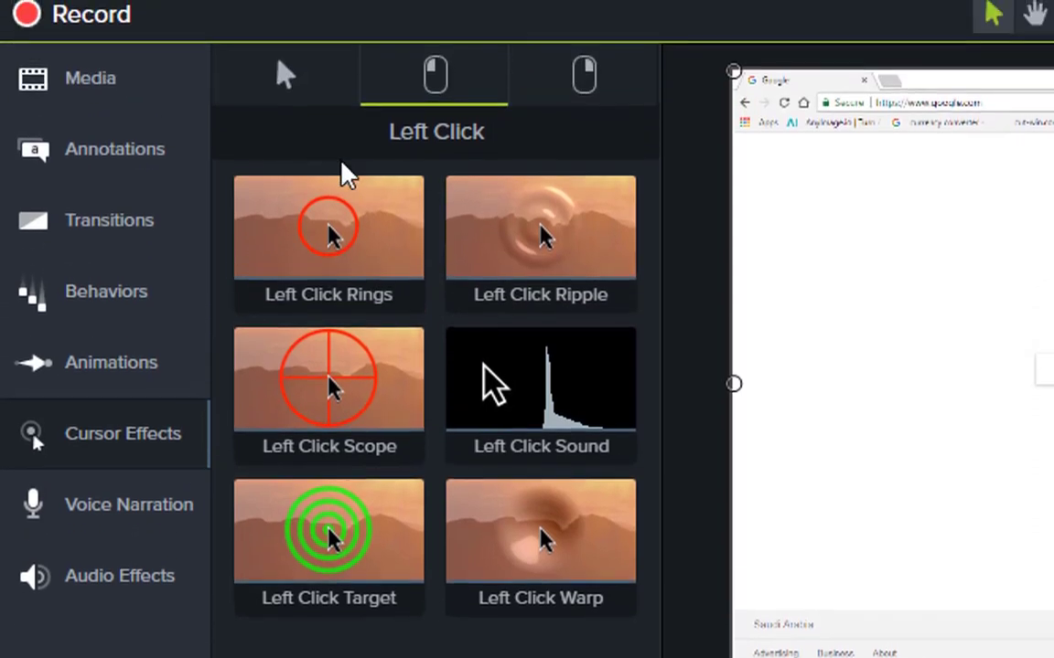
left_click(281, 75)
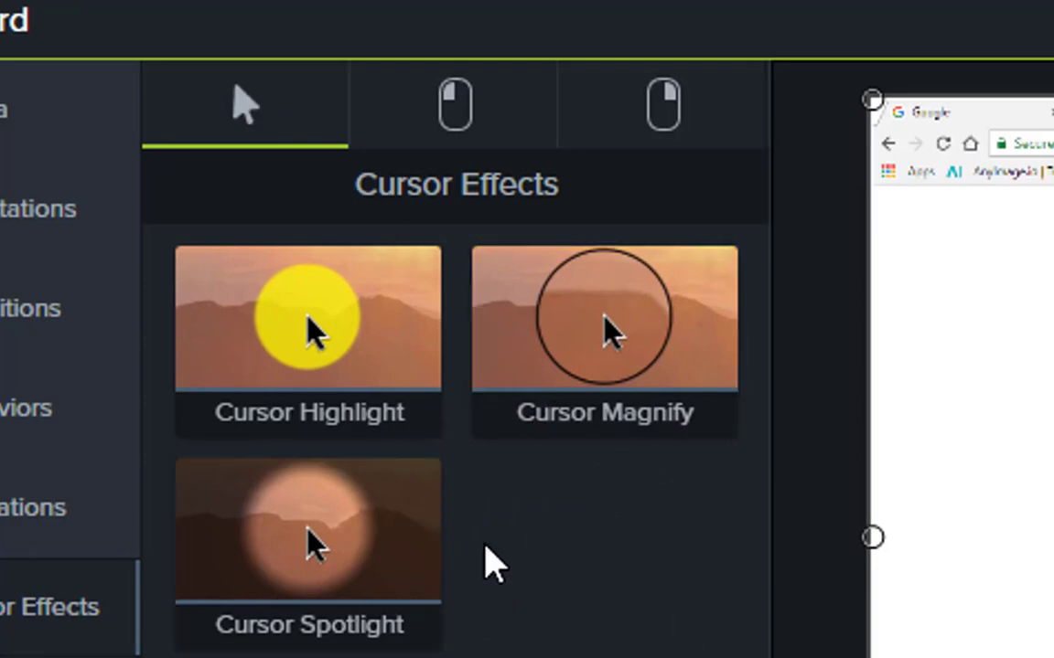
left_click(458, 115)
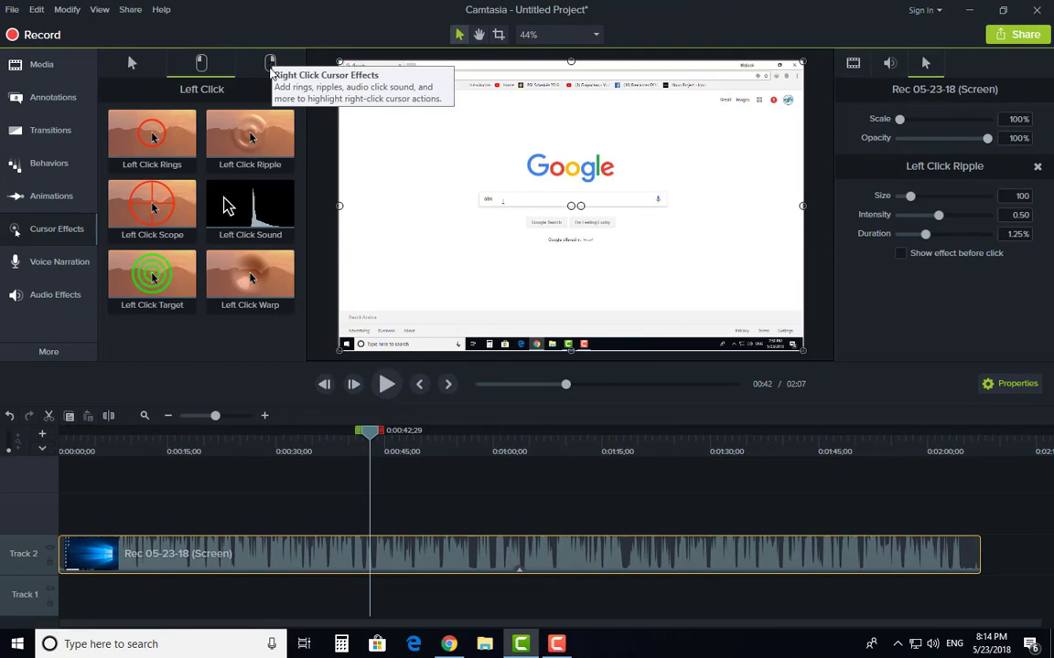
Step: Apply the Right Click Ripple effect to the screen recording and scrub to about 1:36
left_click(271, 62)
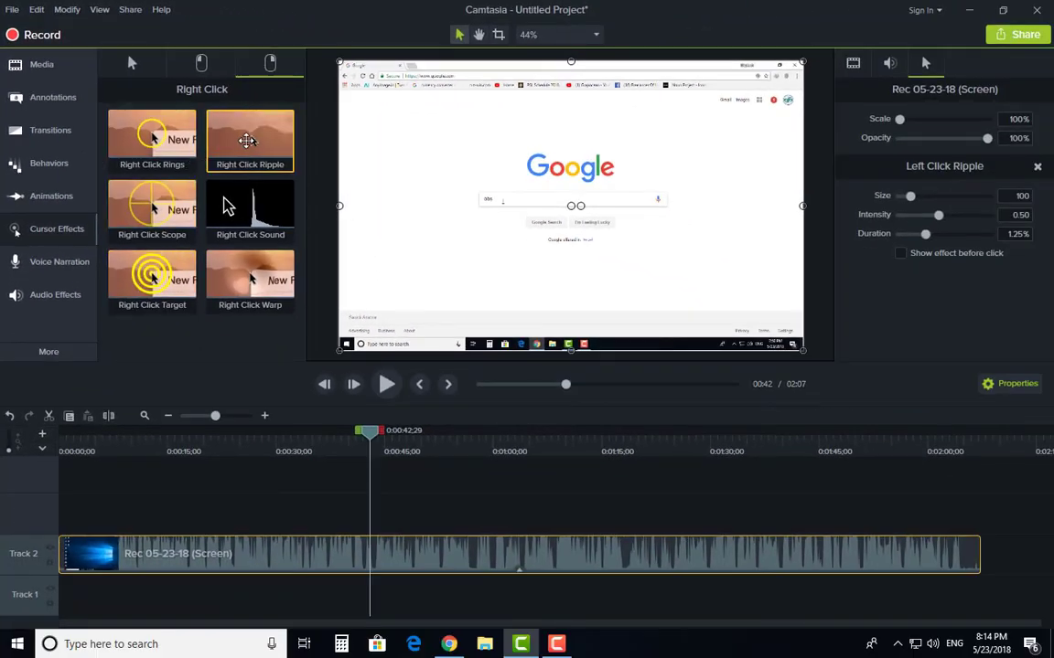
left_click_drag(247, 139, 275, 539)
left_click_drag(266, 456, 745, 459)
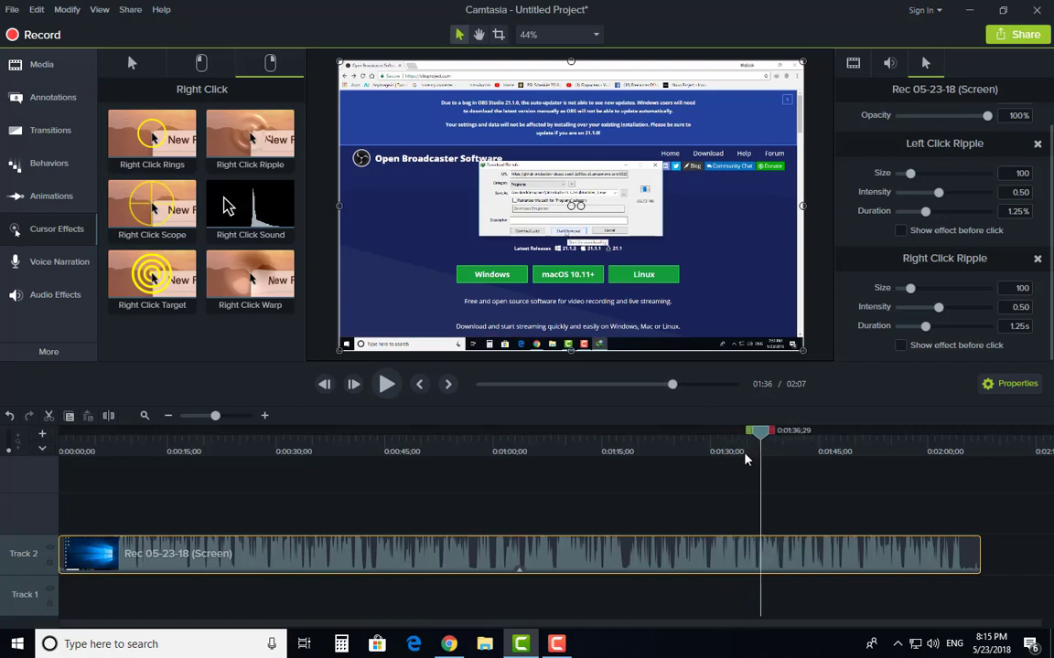
Step: Compare the left-click and right-click effects, and undo the Right Click Ripple effect on the screen recording
left_click(205, 65)
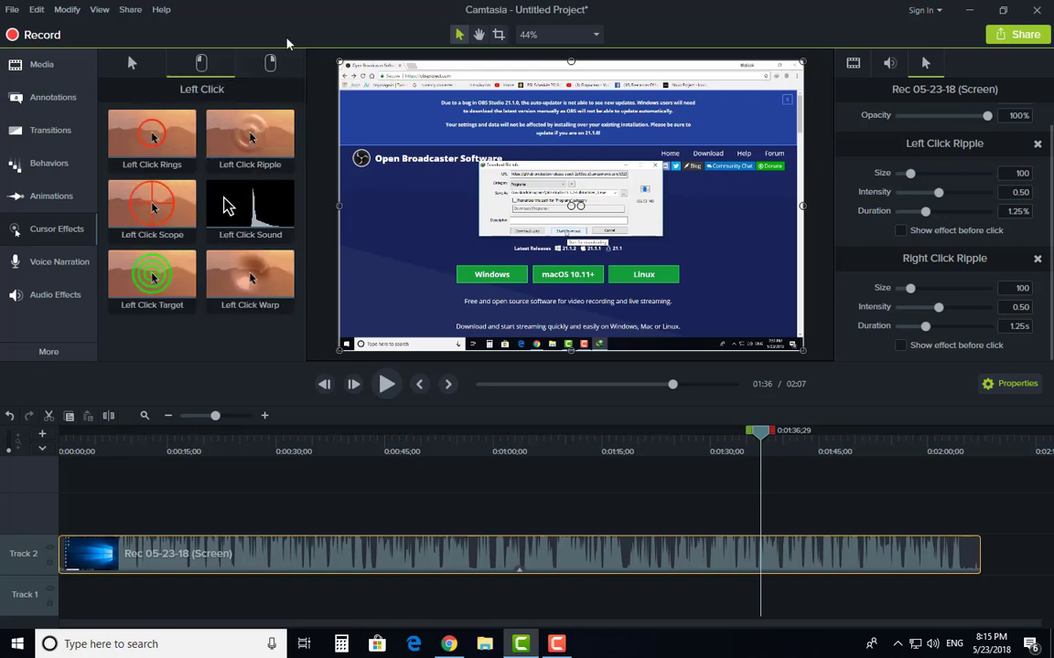
left_click(244, 56)
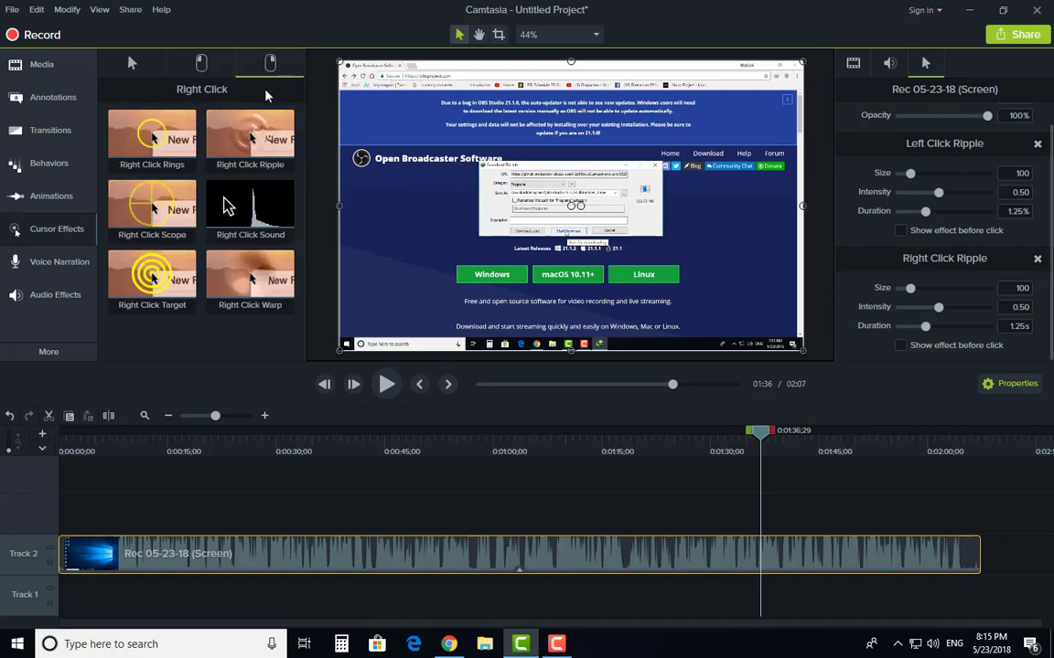
key("ctrl+z")
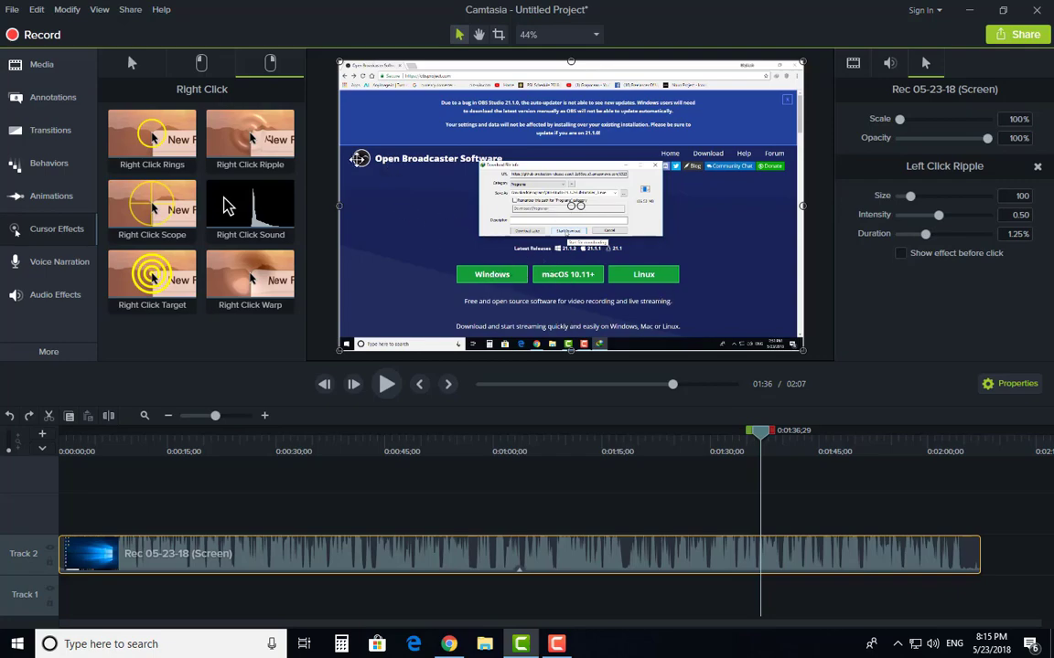
Step: Review the left-click, right-click and general cursor effects, and check the additional tool categories Visual Effects, Interactivity and Captions
left_click(200, 64)
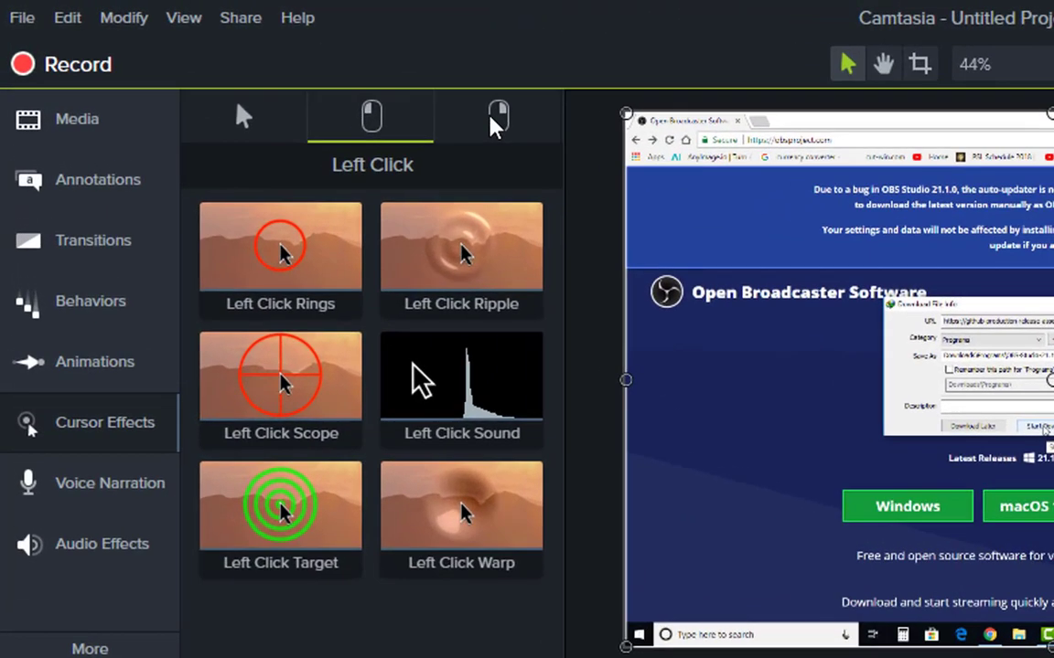
left_click(242, 61)
left_click(196, 69)
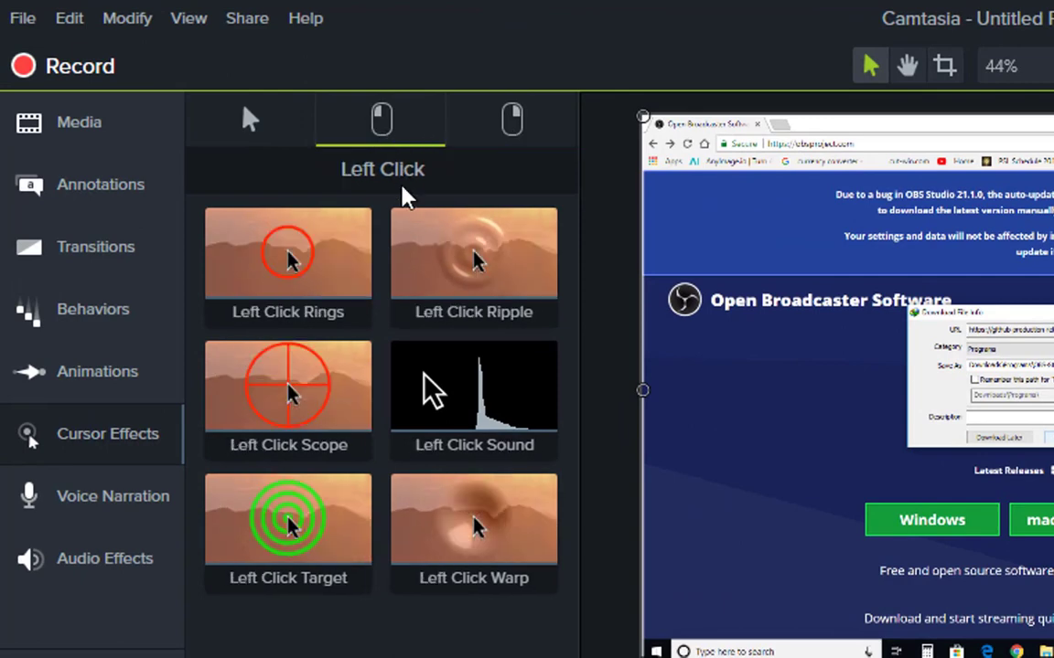
left_click(248, 121)
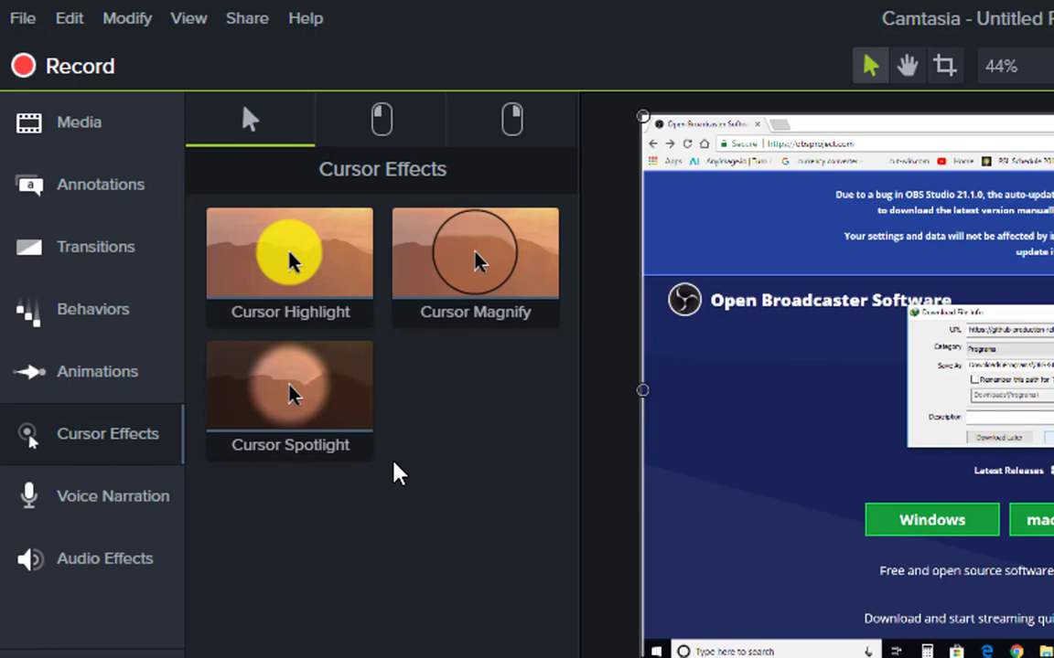
left_click(403, 145)
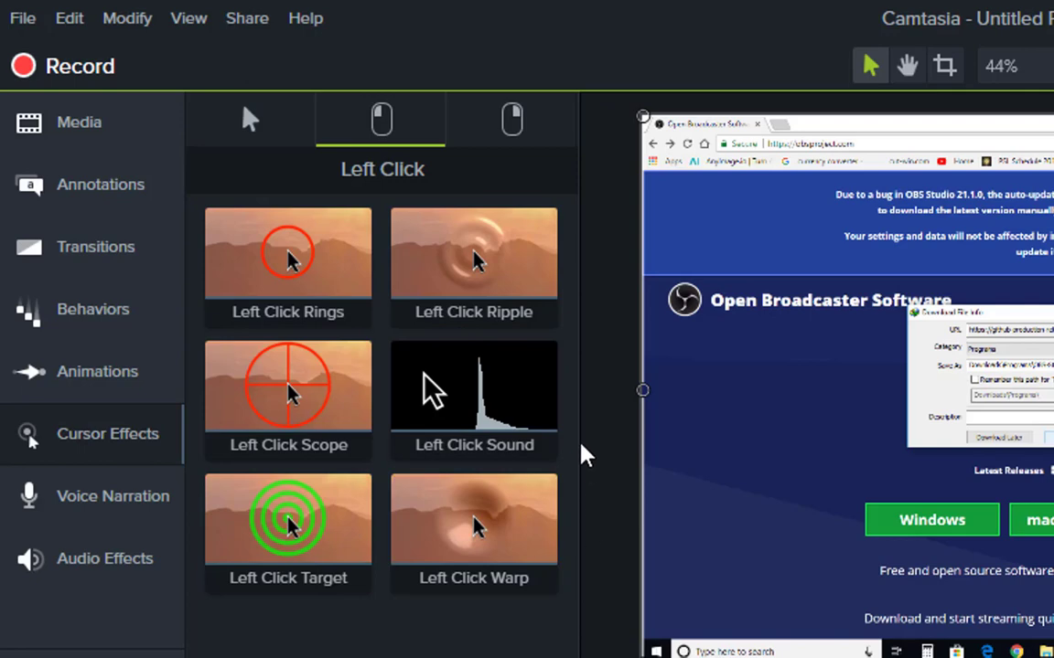
left_click(512, 122)
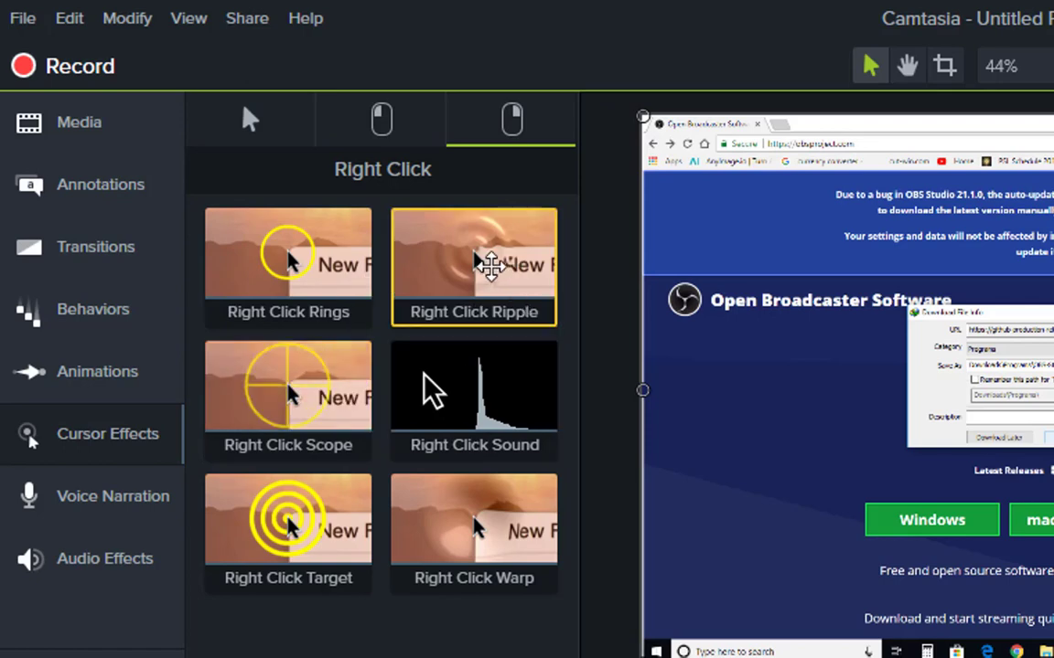
left_click(248, 126)
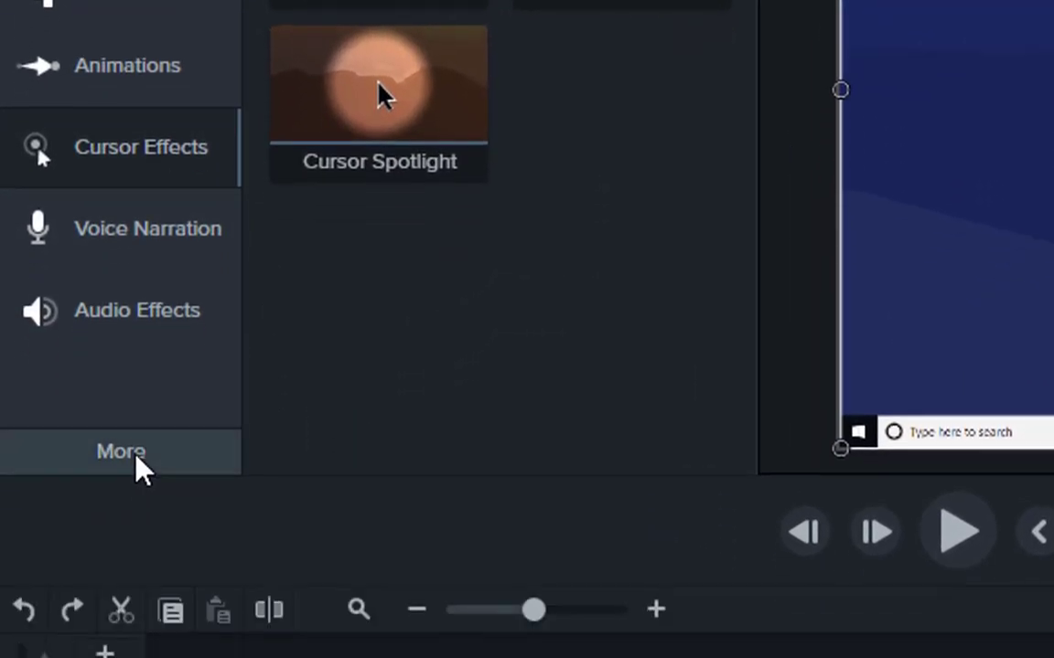
left_click(138, 465)
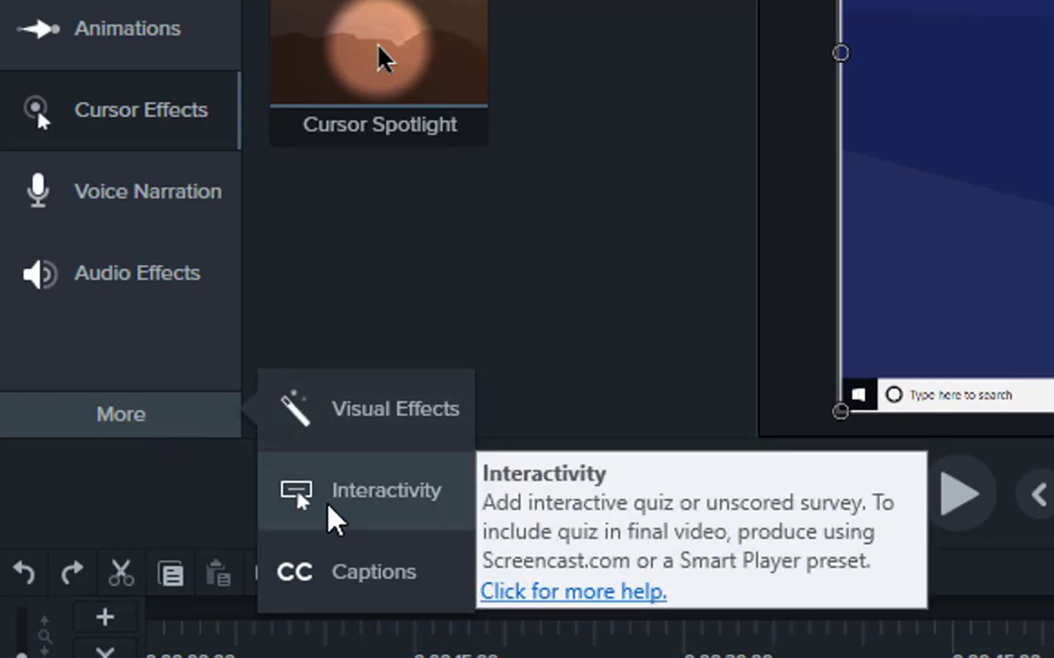
left_click(510, 315)
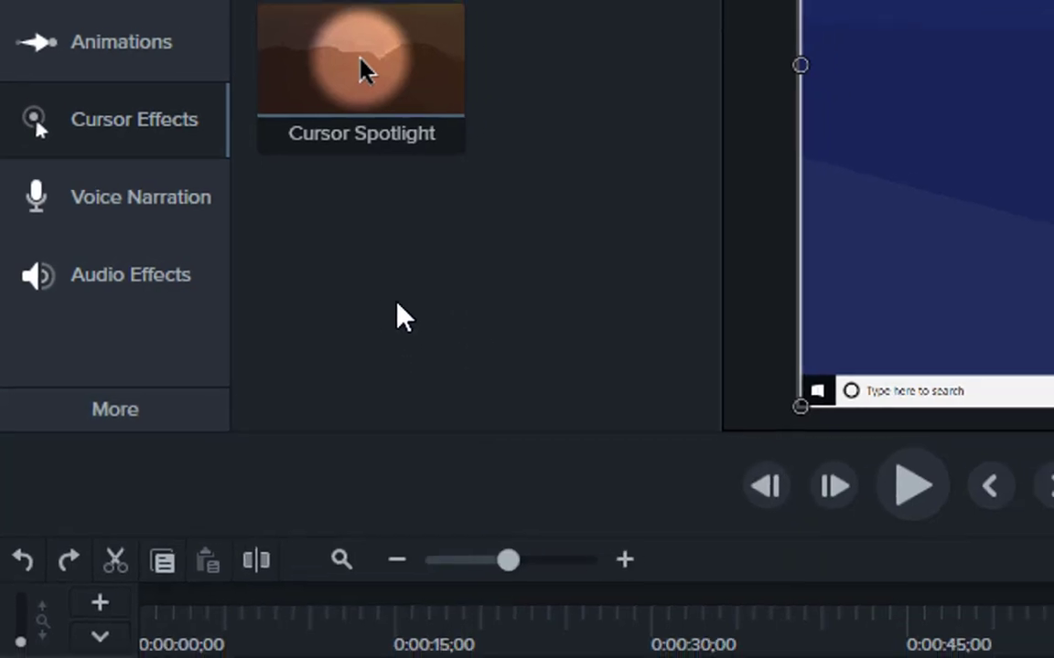